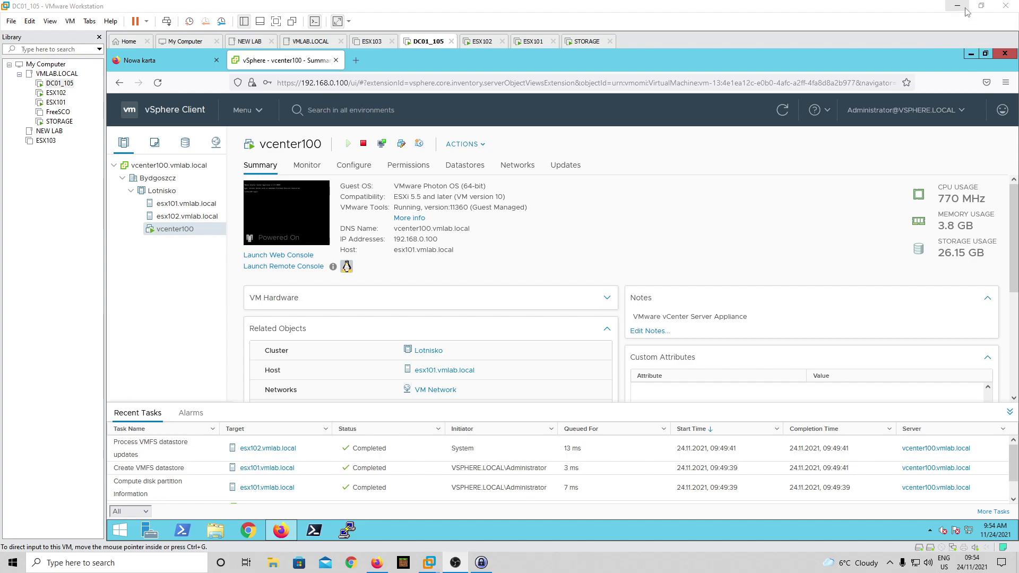
- Switch to Firefox on the host computer and search the web for "download vcenter 6.7"
left_click(965, 12)
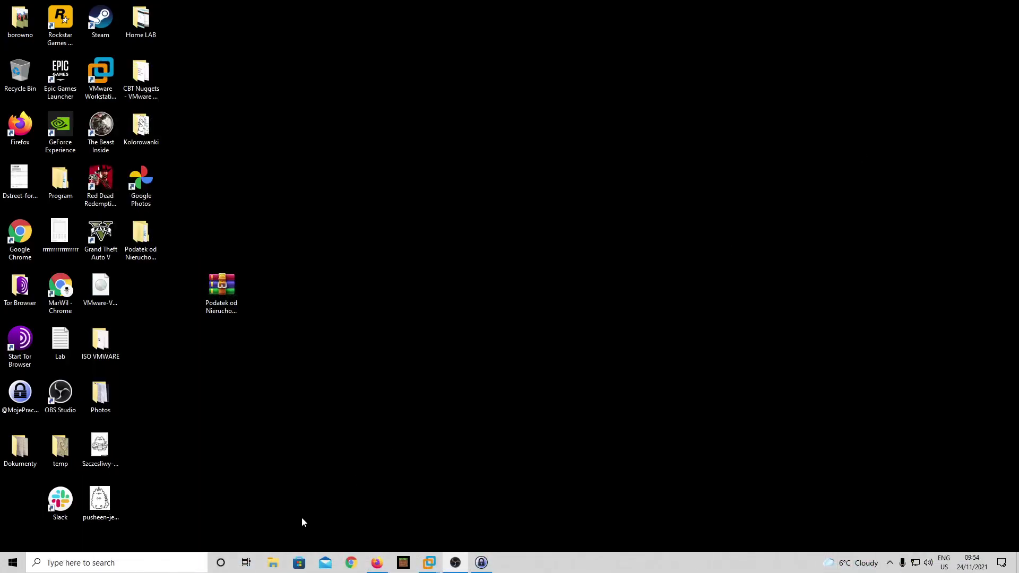
left_click(377, 562)
left_click(498, 294)
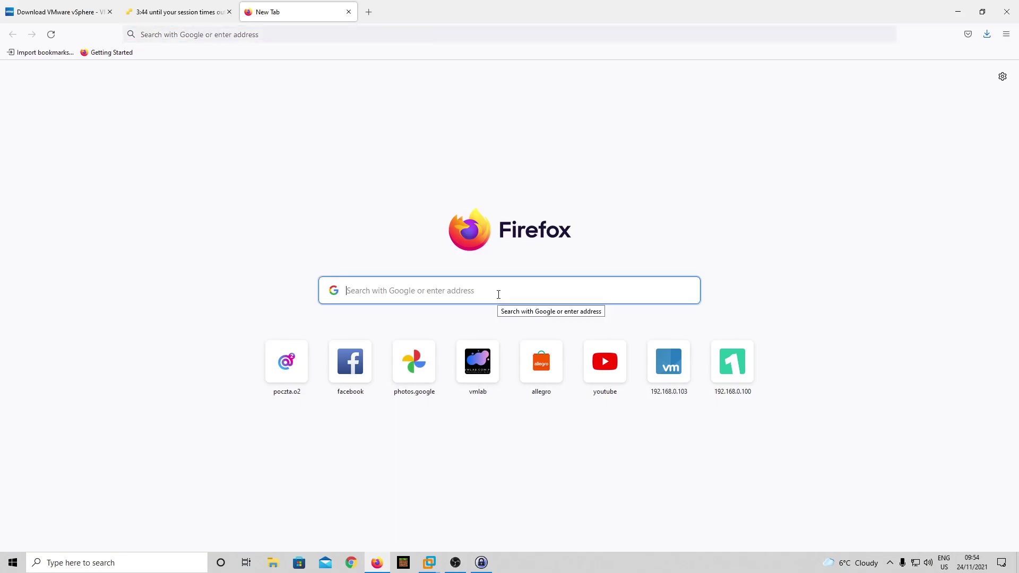
type("do")
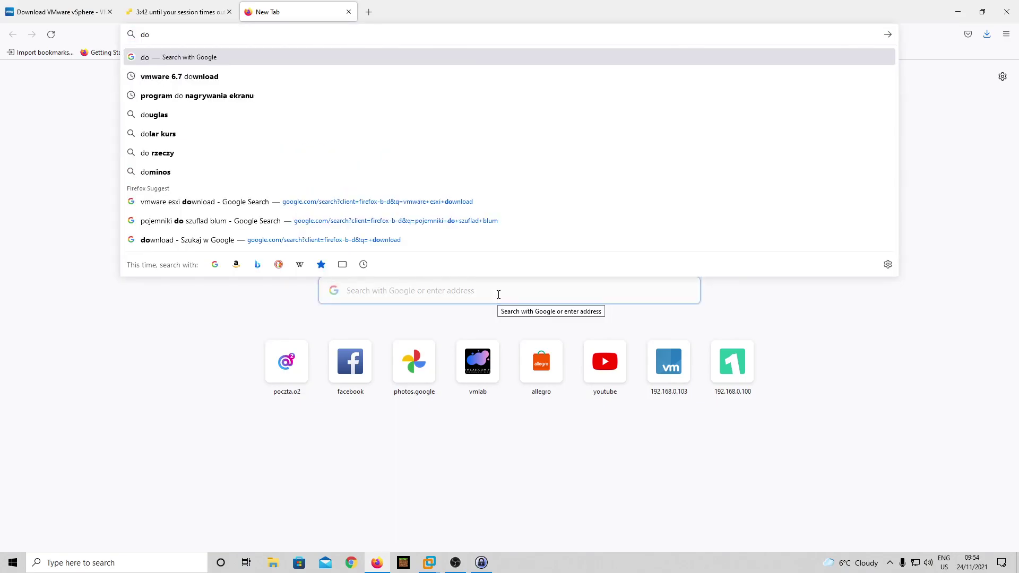
type("wnload vc")
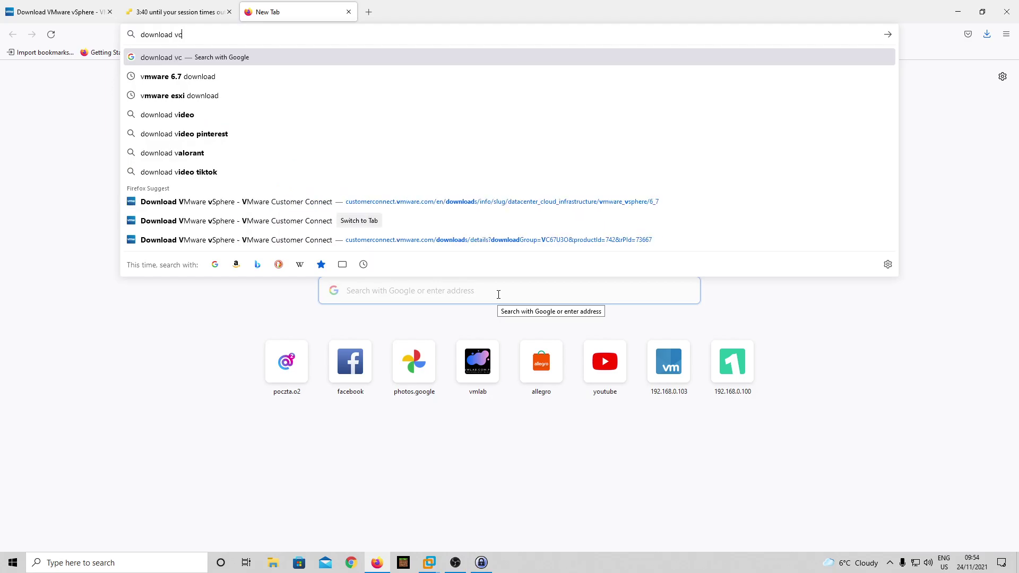
type("enter 6.7")
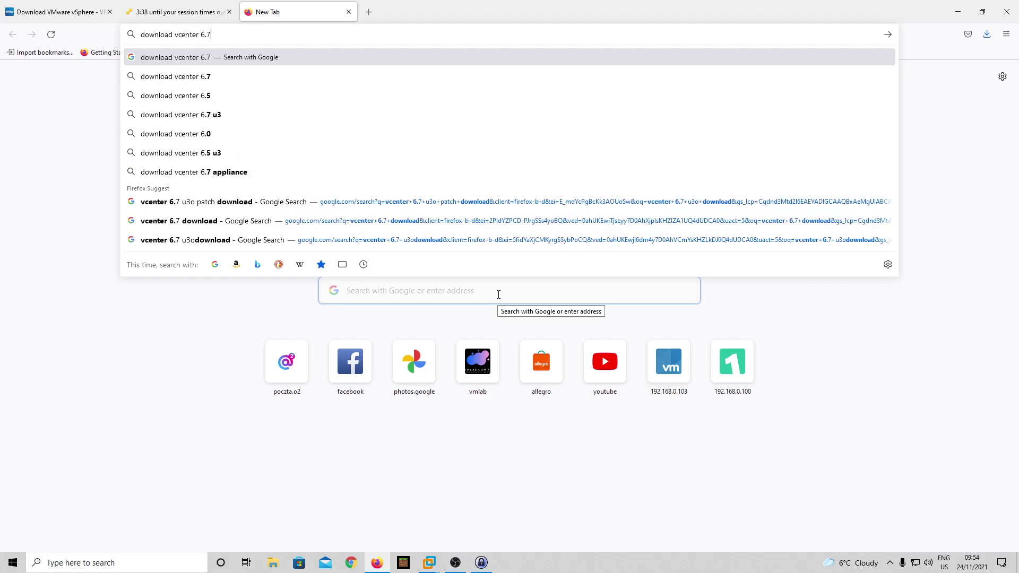
key("Return")
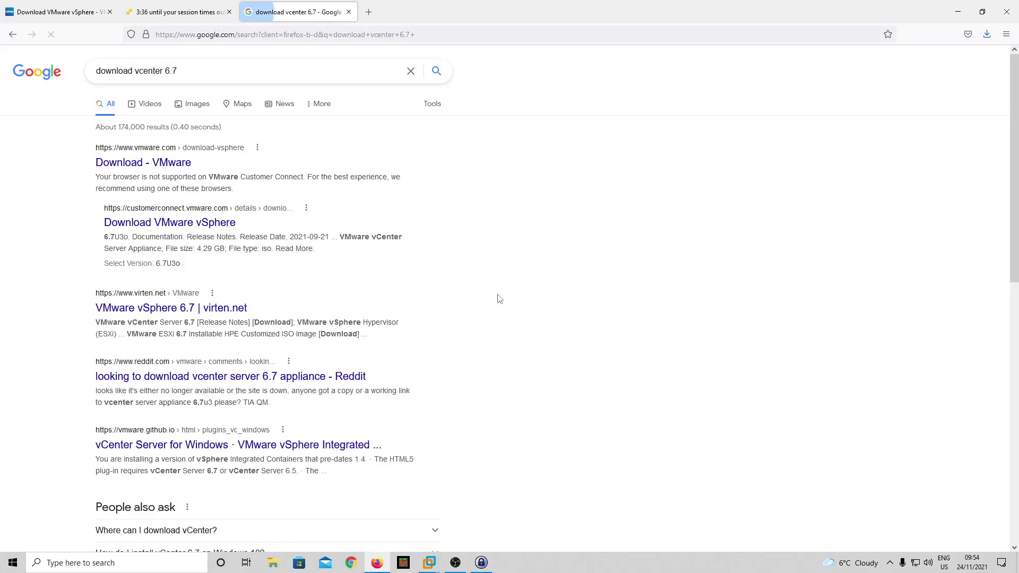
- Open VMware's vSphere download page from the results, choose version 6.7 and review its product downloads, returning to the previous page
left_click(133, 164)
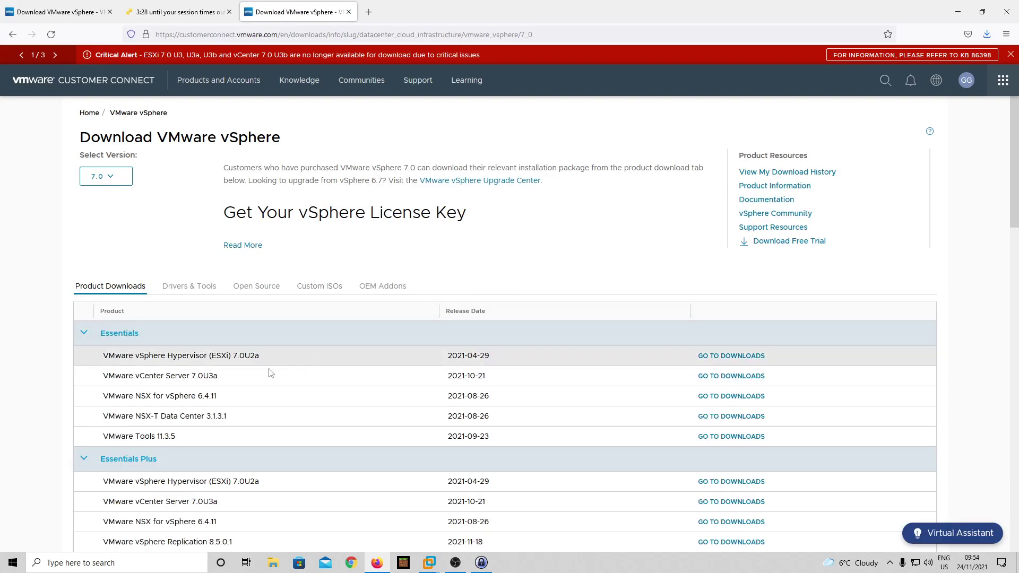
left_click(106, 177)
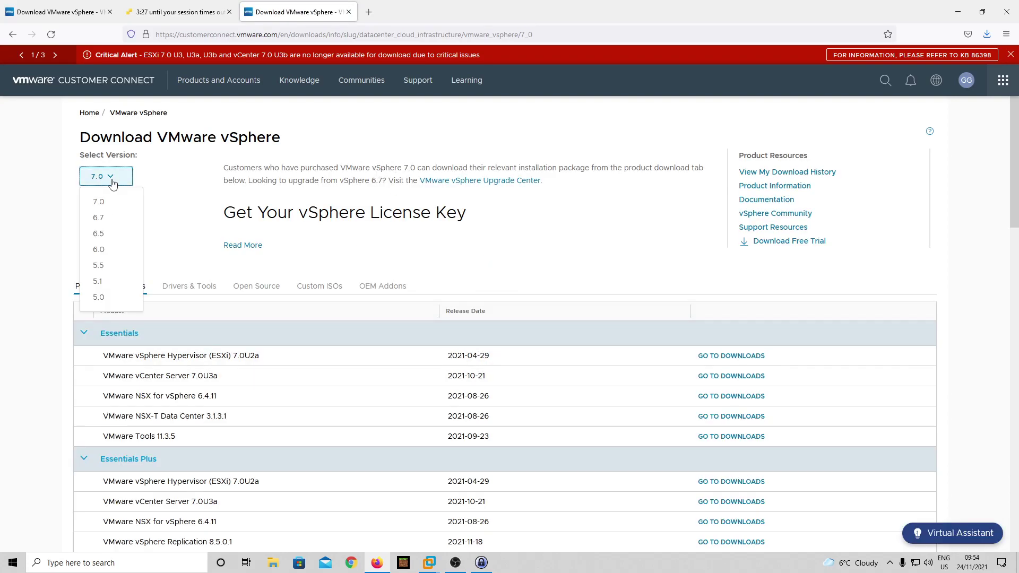
left_click(103, 223)
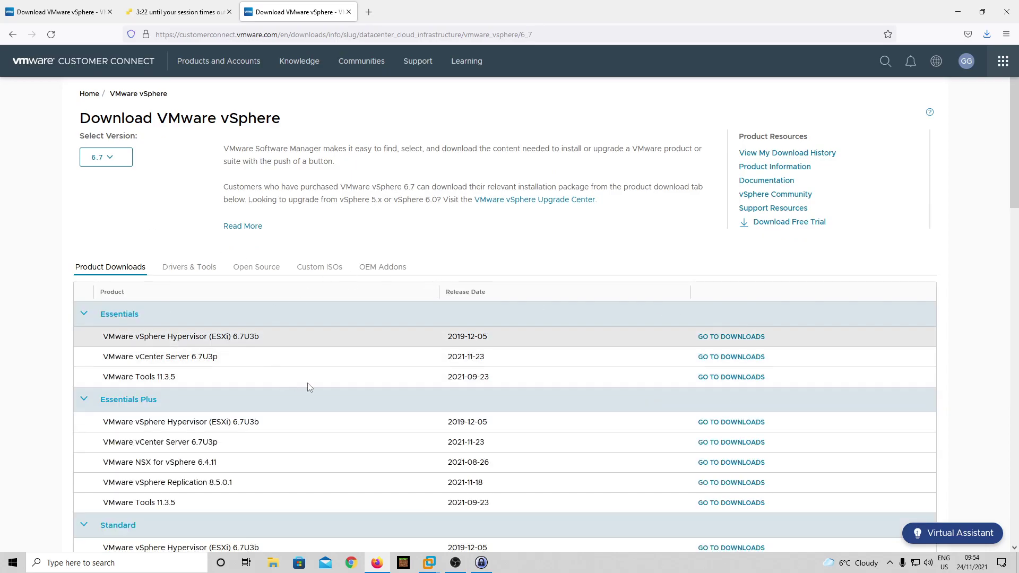
scroll(228, 294, "down", 3)
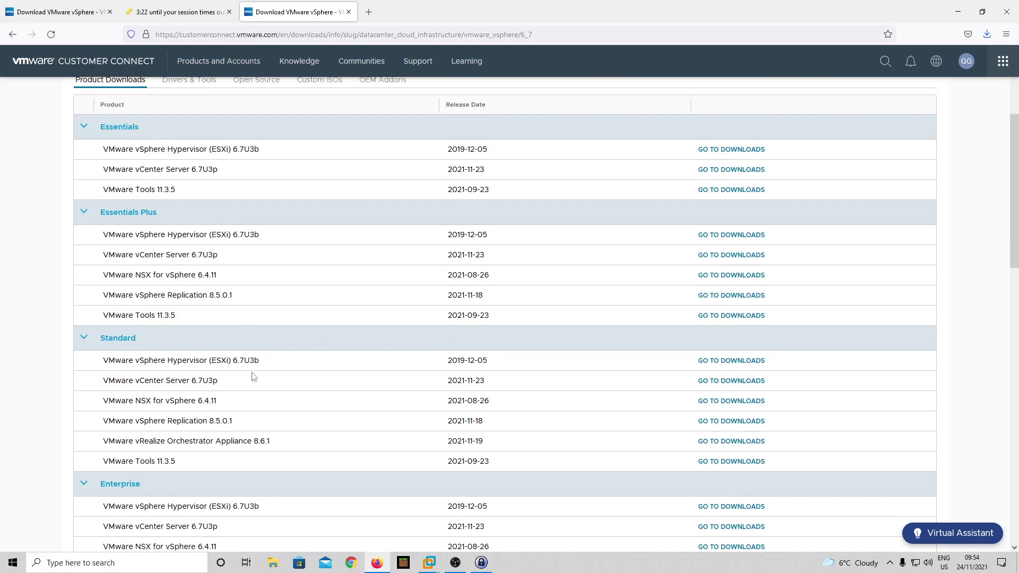
scroll(252, 375, "down", 1)
left_click(12, 34)
- Locate the downloaded VMware-VCSA-all-6.7.0-18485166 disc image in its folder and mount it
left_click(985, 37)
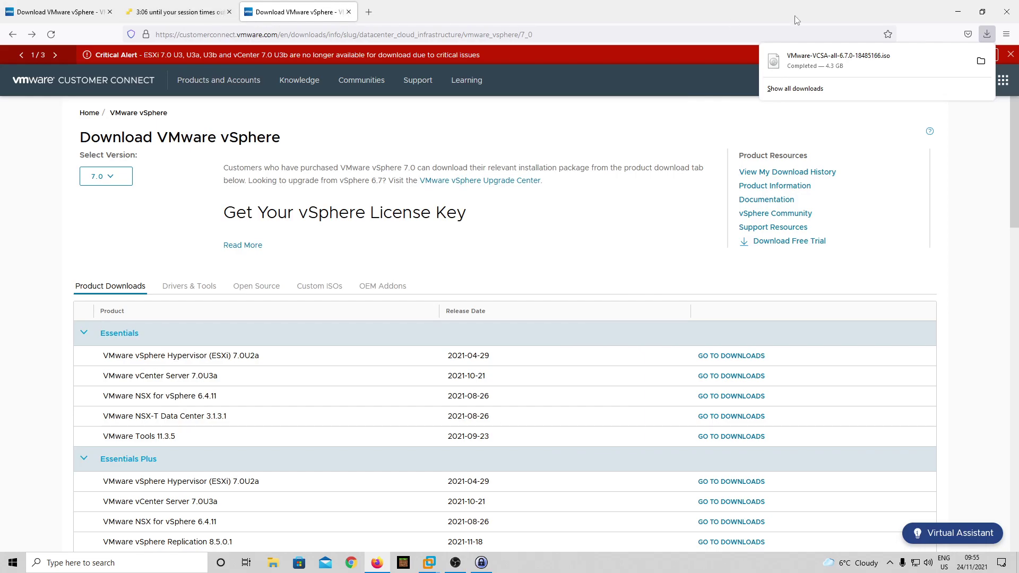
left_click(979, 61)
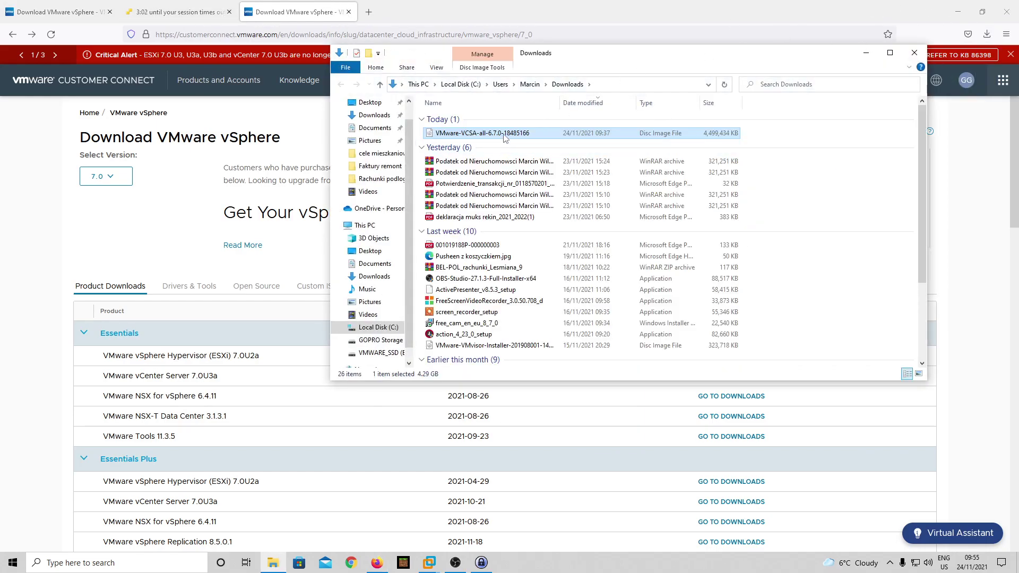
right_click(505, 137)
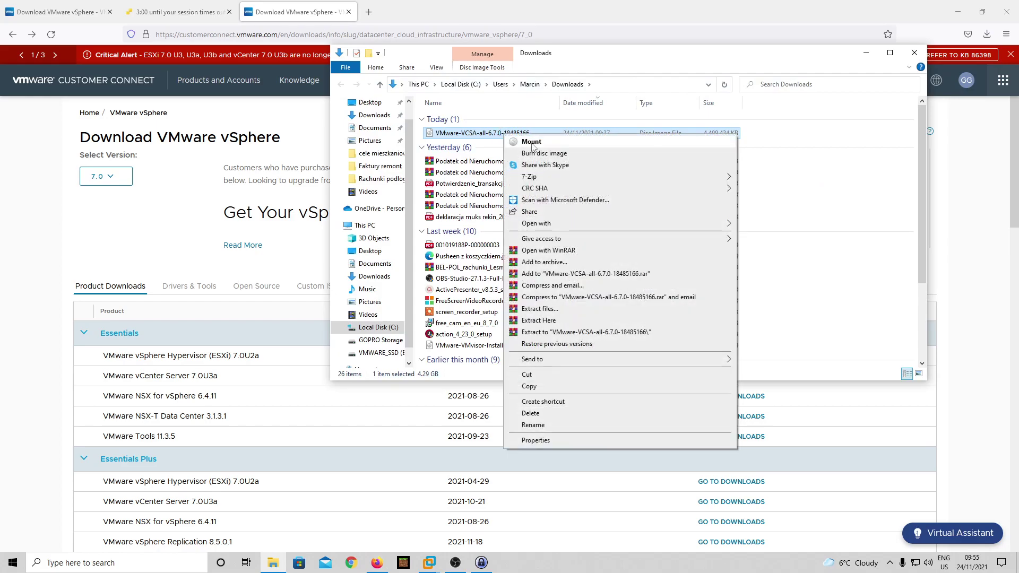
left_click(525, 140)
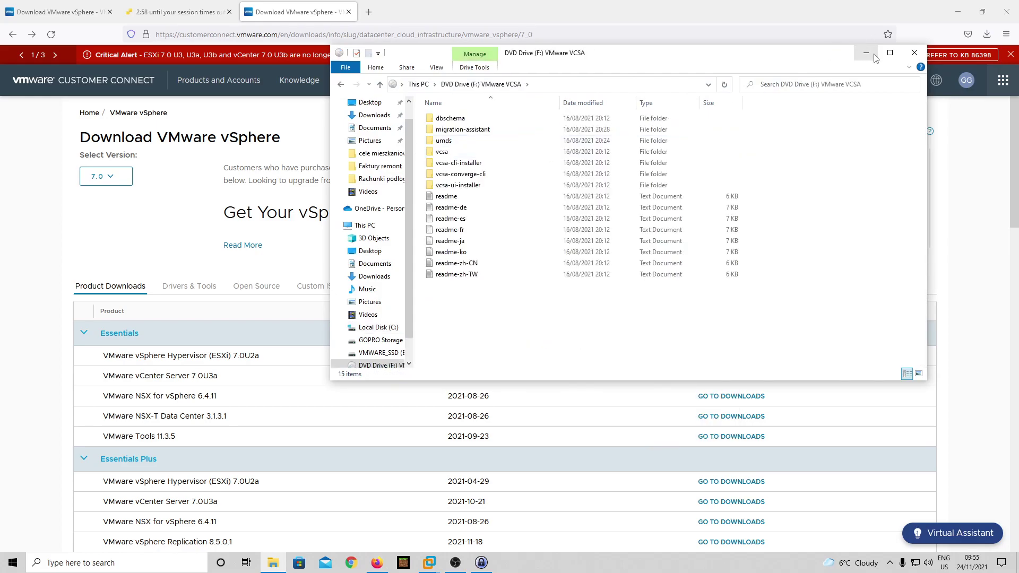
- Launch the installer application from the vcsa-ui-installer\win32 folder of the mounted VMware VCSA disc
left_click(958, 12)
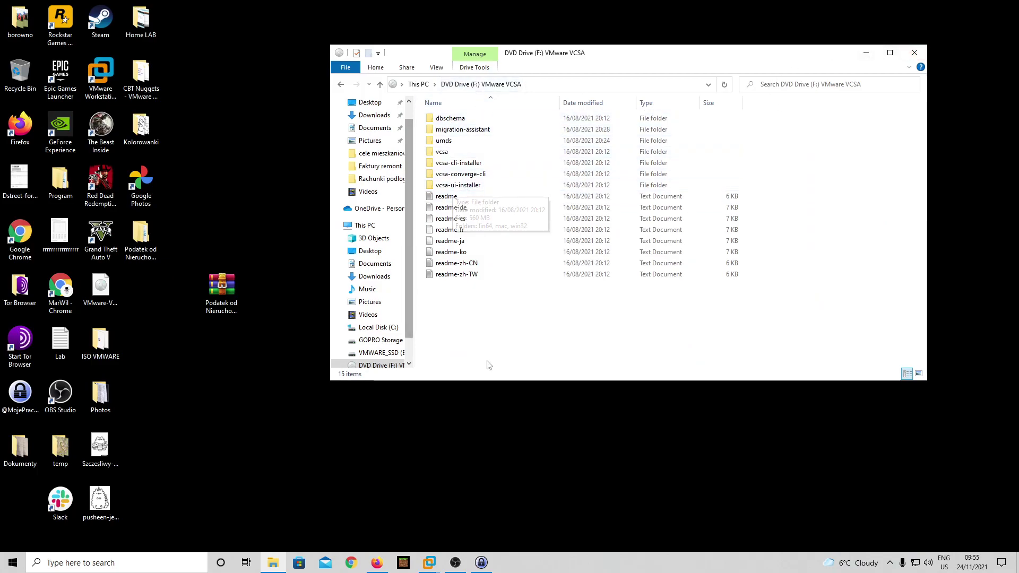
double_click(470, 192)
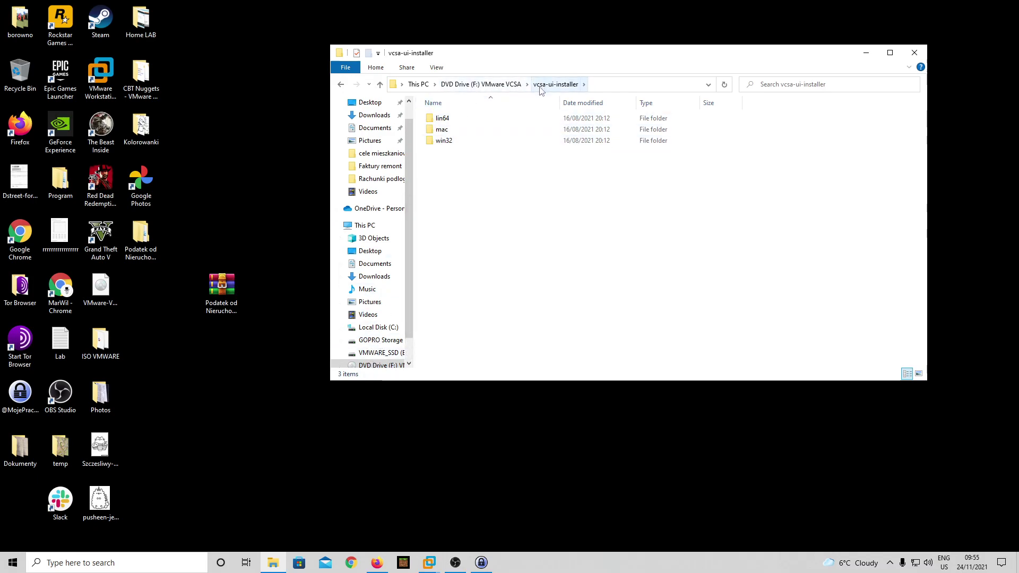
double_click(445, 141)
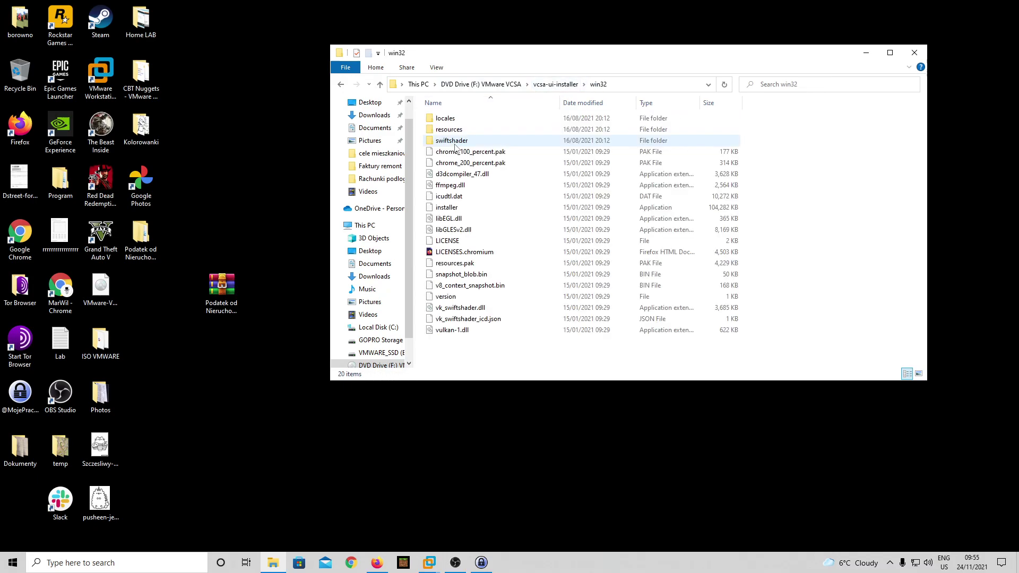
left_click(447, 210)
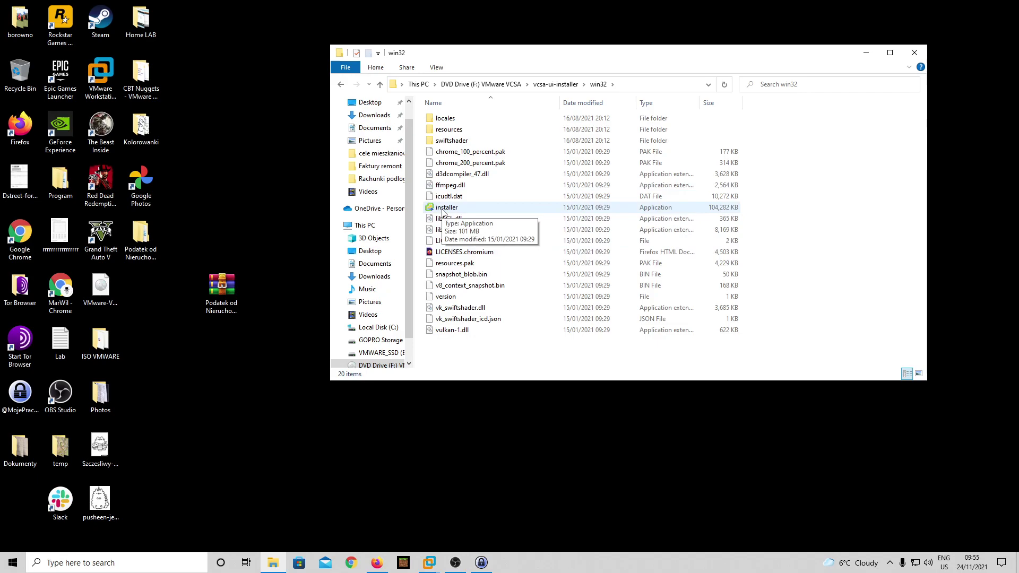
left_click(443, 211)
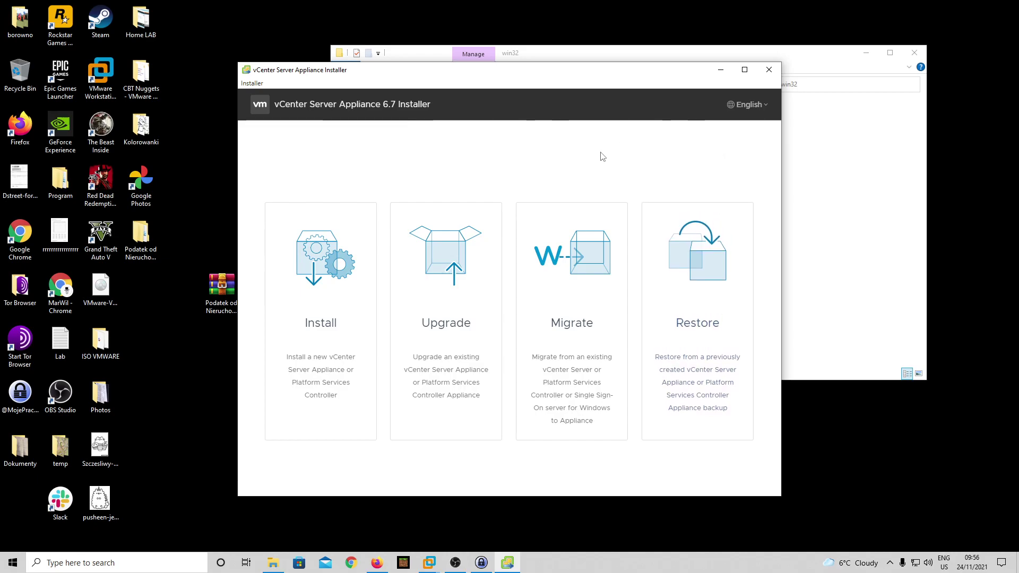
- Start an appliance upgrade and accept the license agreement to reach the source appliance connection page
left_click(453, 270)
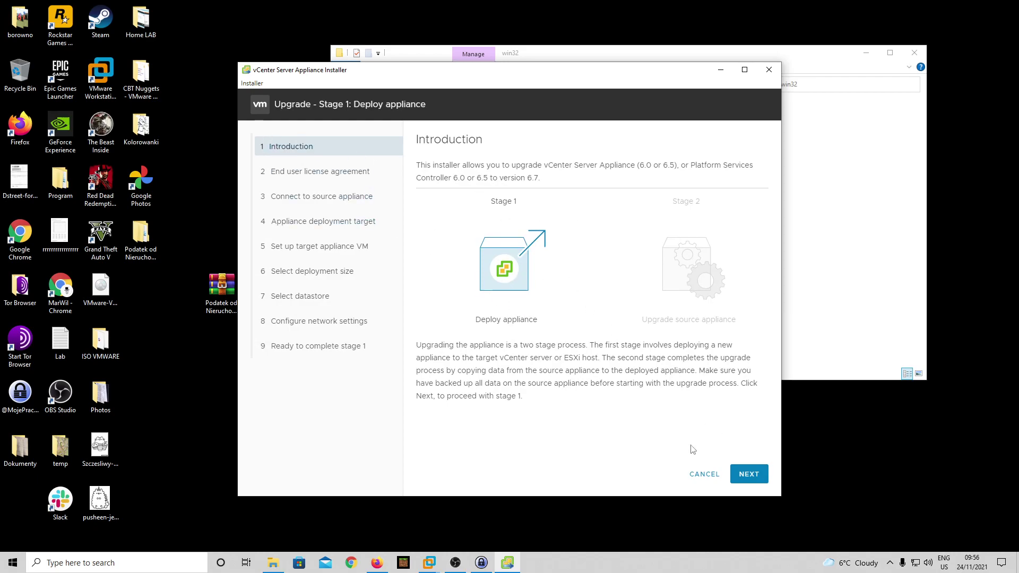
left_click_drag(485, 319, 549, 333)
left_click(749, 474)
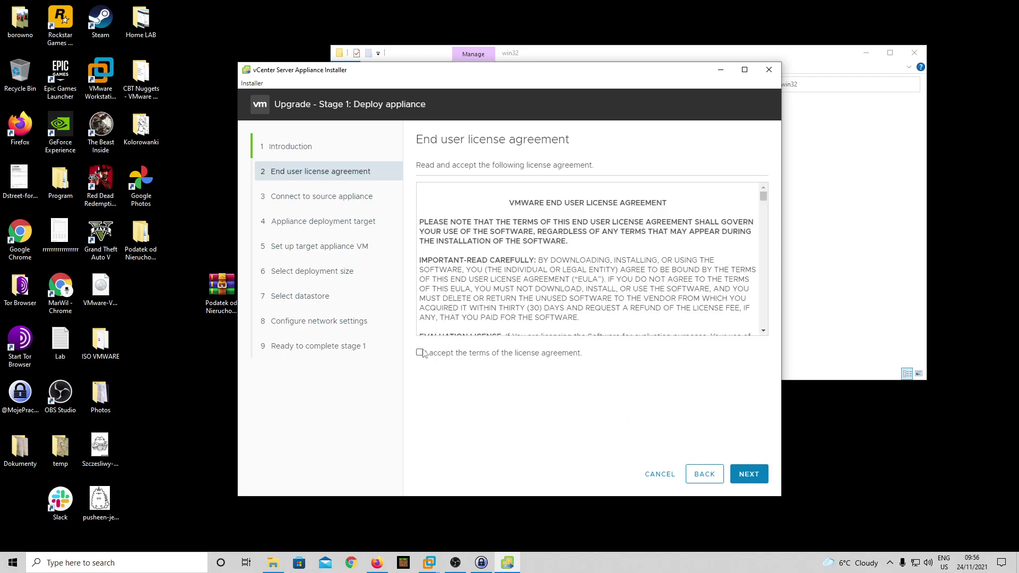
left_click(749, 473)
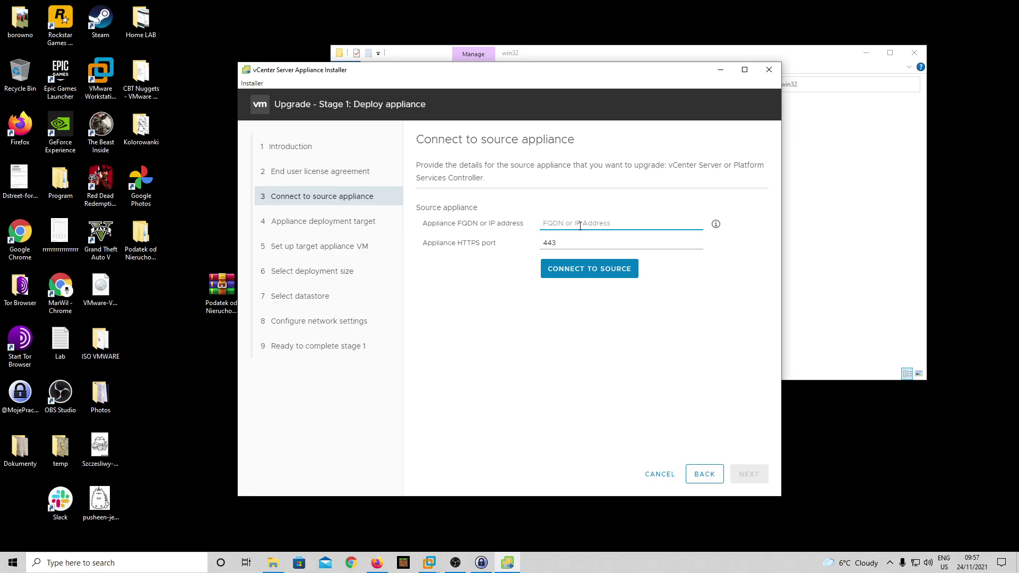
- Switch to the DC01_105 virtual machine and examine the vcenter100 summary in the vSphere Client for its address and host
type("1")
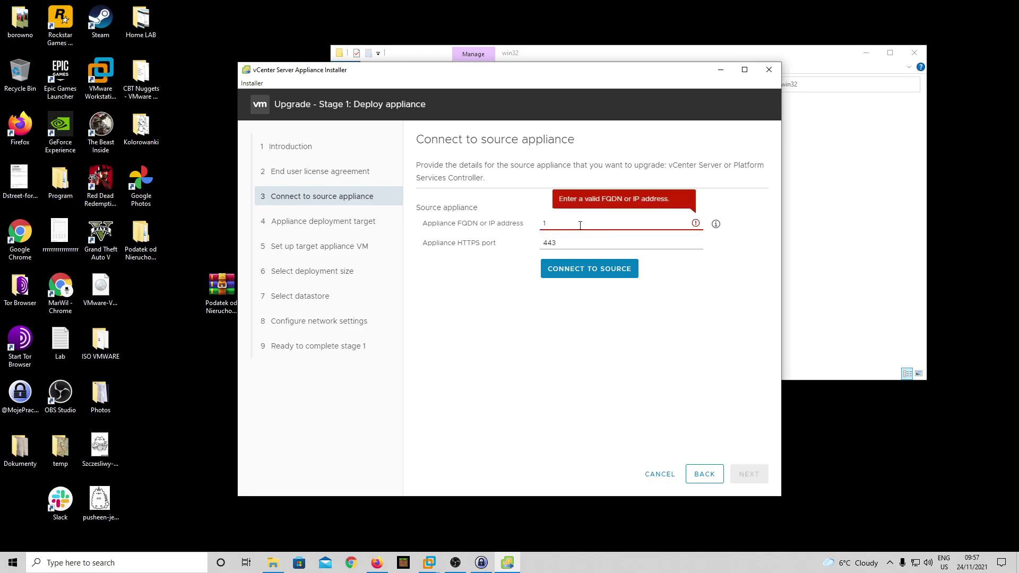
key("BackSpace")
mouse_move(436, 564)
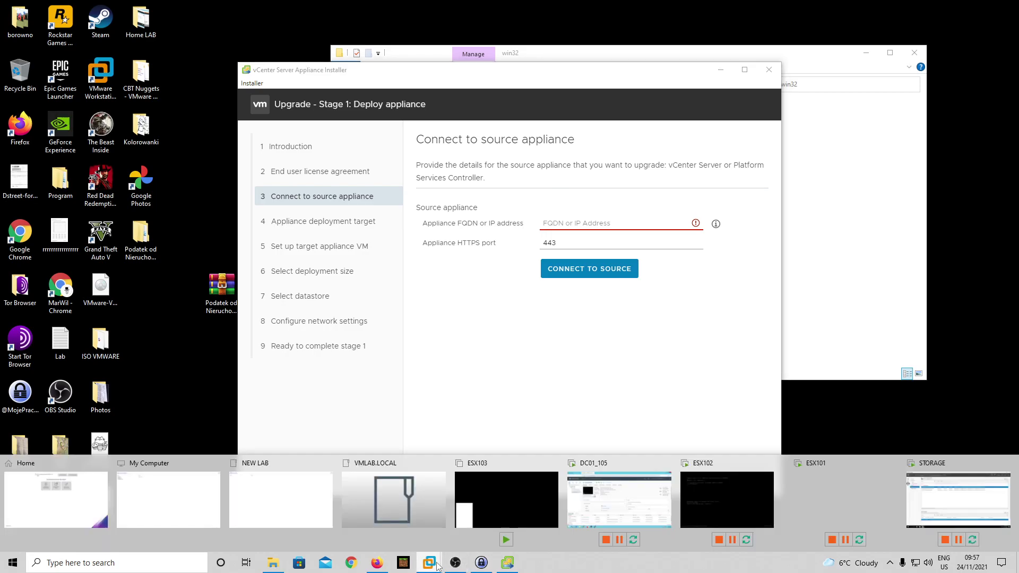
left_click(619, 499)
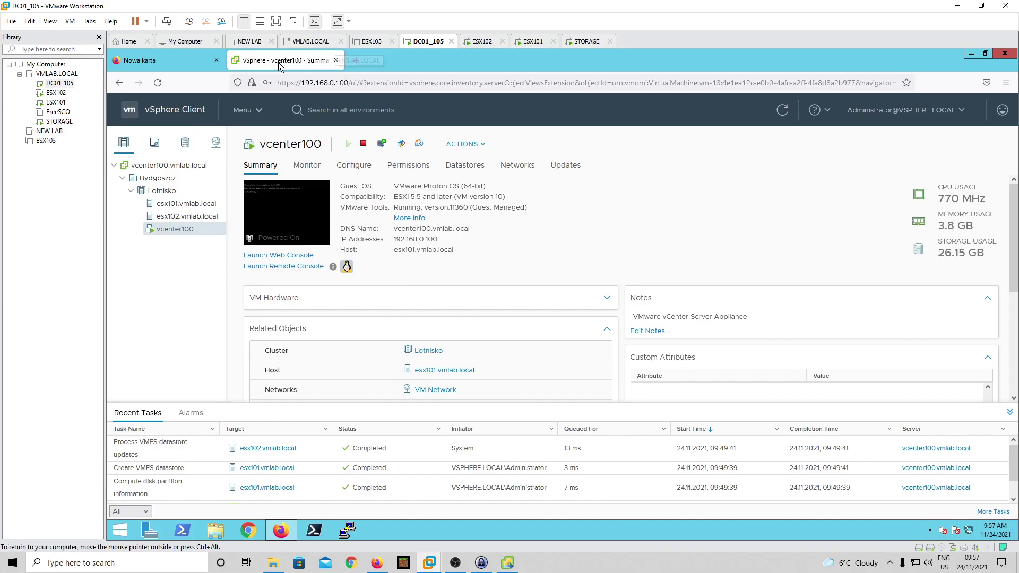
left_click(170, 216)
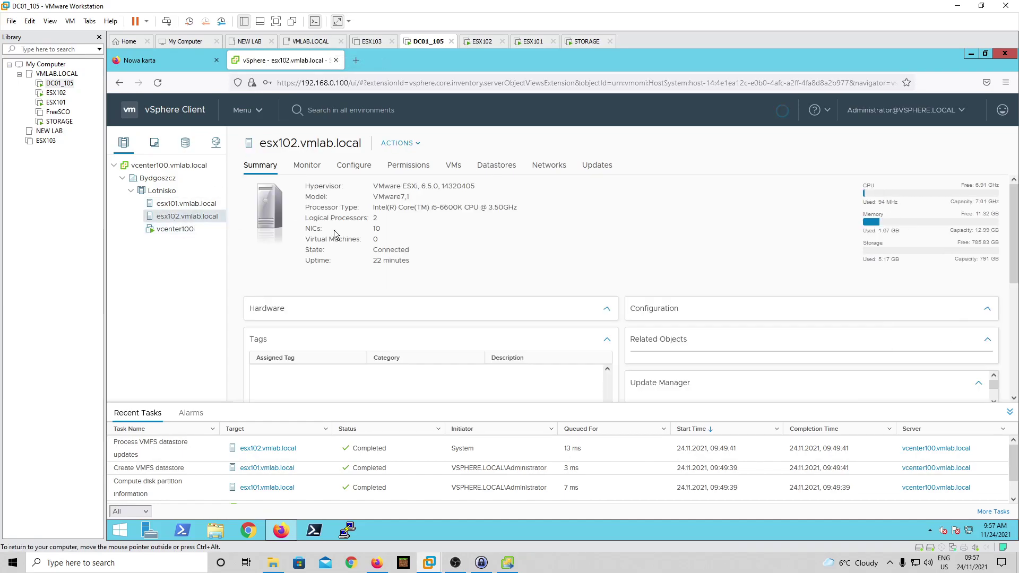
left_click(306, 166)
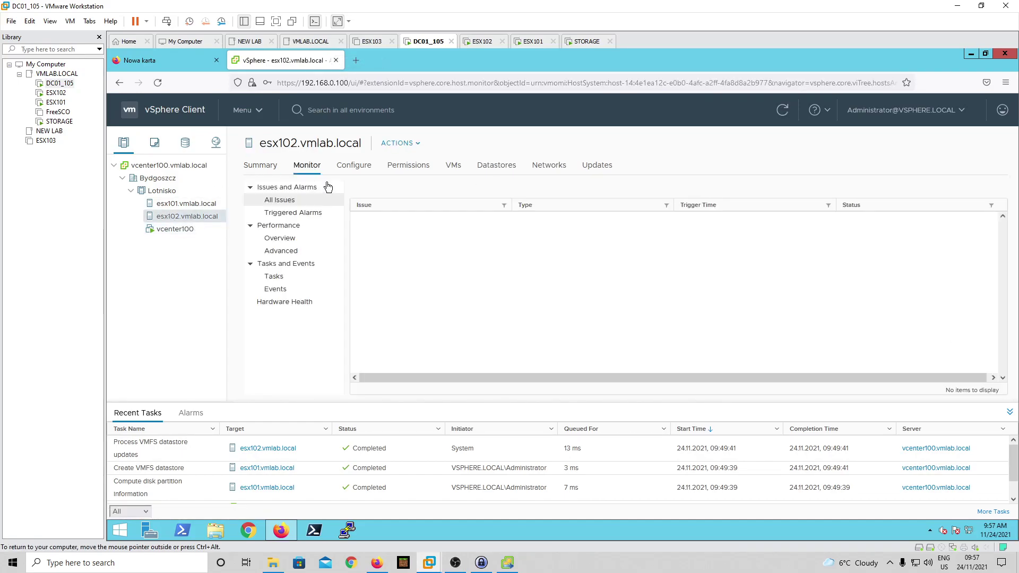
left_click(170, 229)
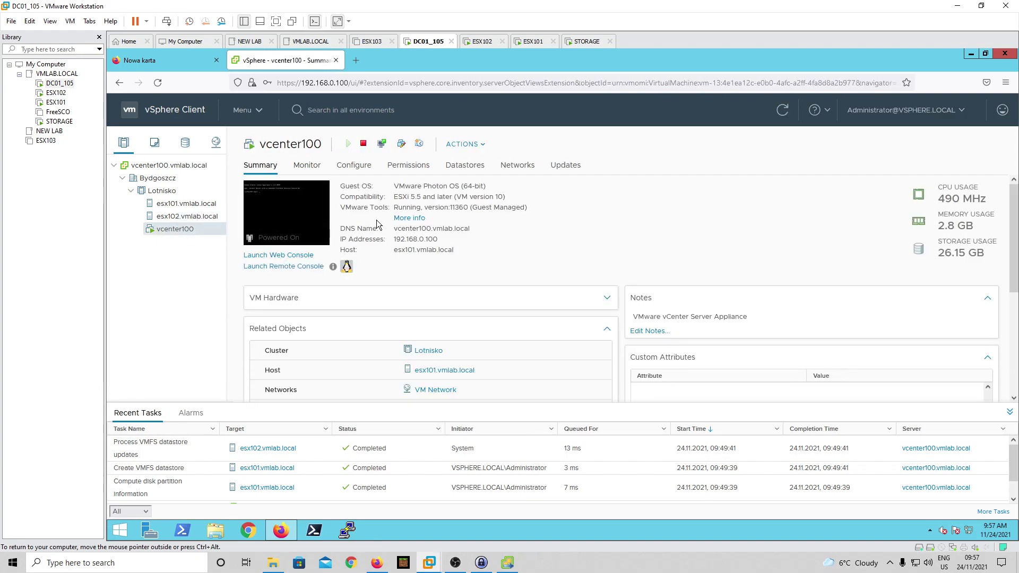
left_click_drag(454, 250, 393, 256)
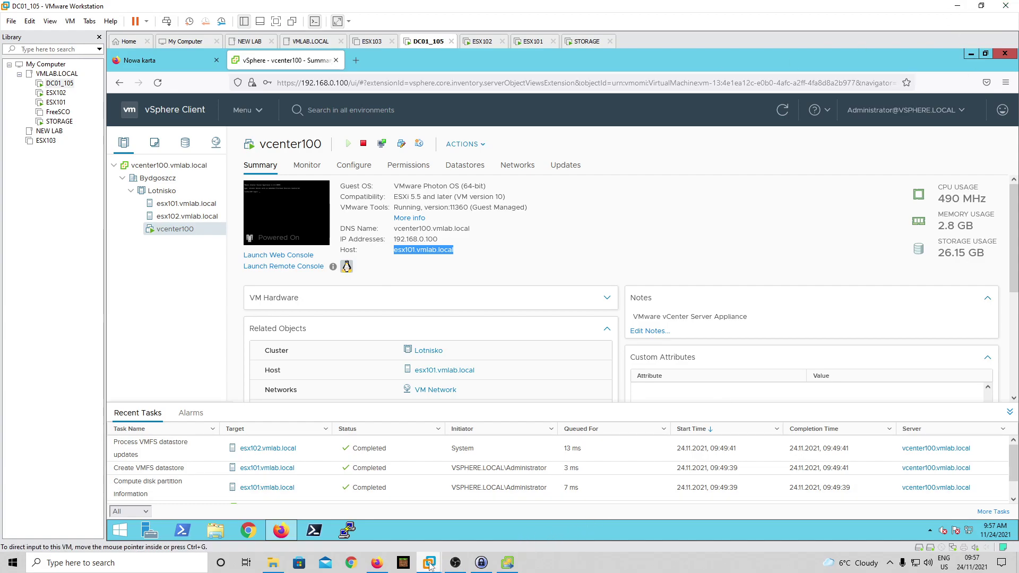
- Switch back to the vCenter Server Appliance Installer and try to connect to the source appliance at 192.168.1.101
left_click(507, 562)
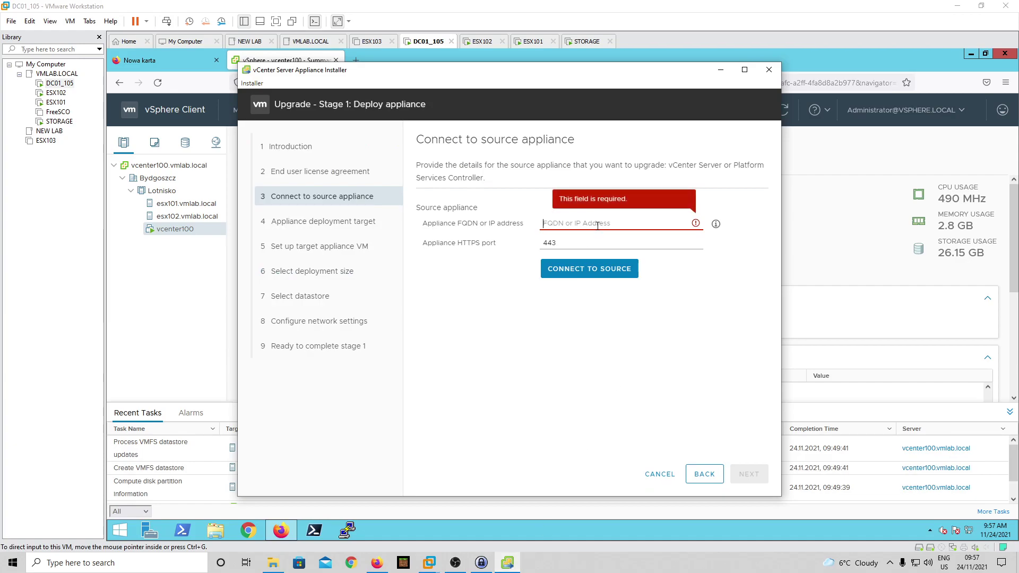
type("192.168.1.101")
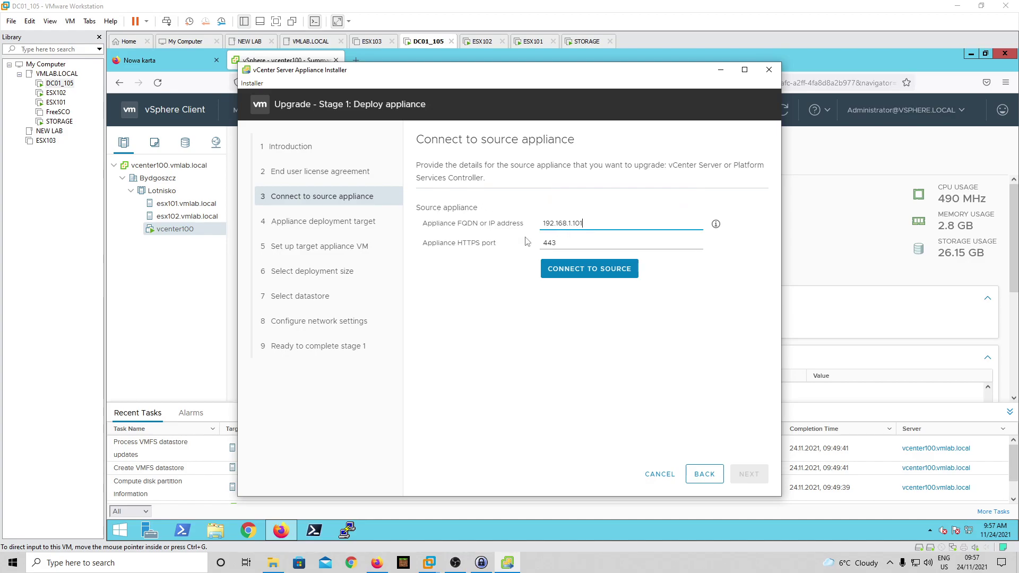
left_click(582, 270)
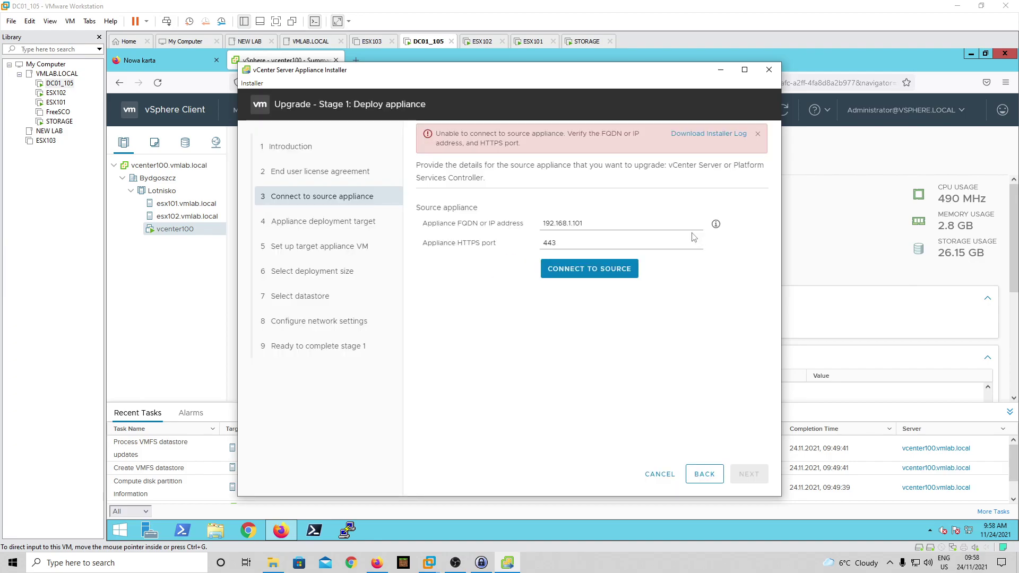
- Change the source appliance address to 192.168.1.100 and try to connect to it
mouse_move(719, 226)
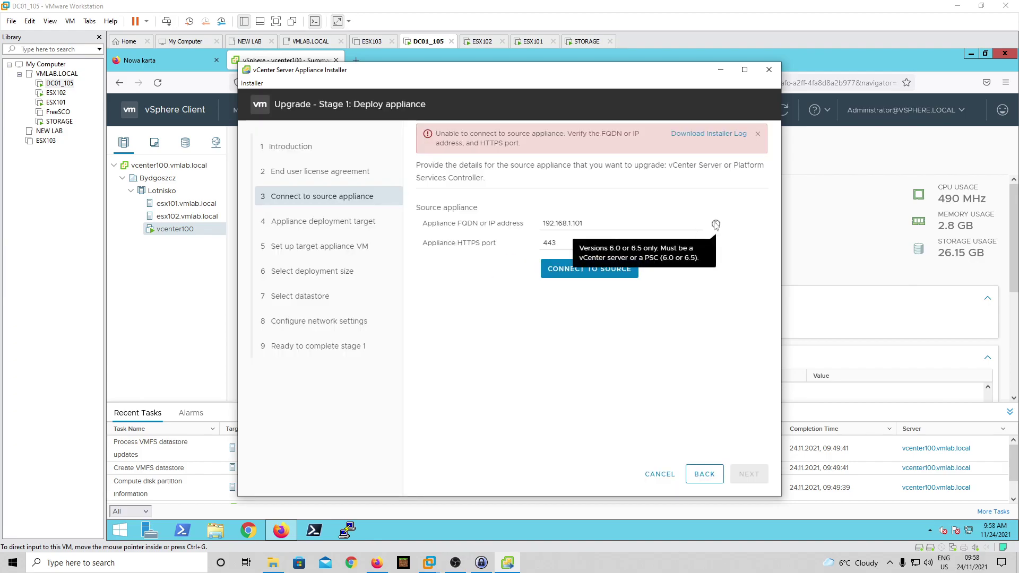
left_click(618, 222)
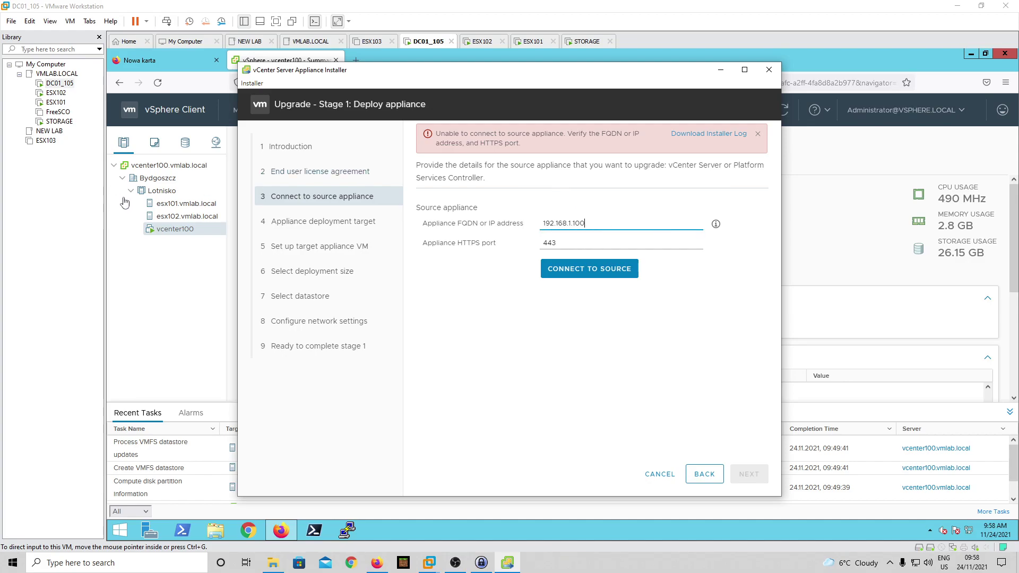
left_click(611, 275)
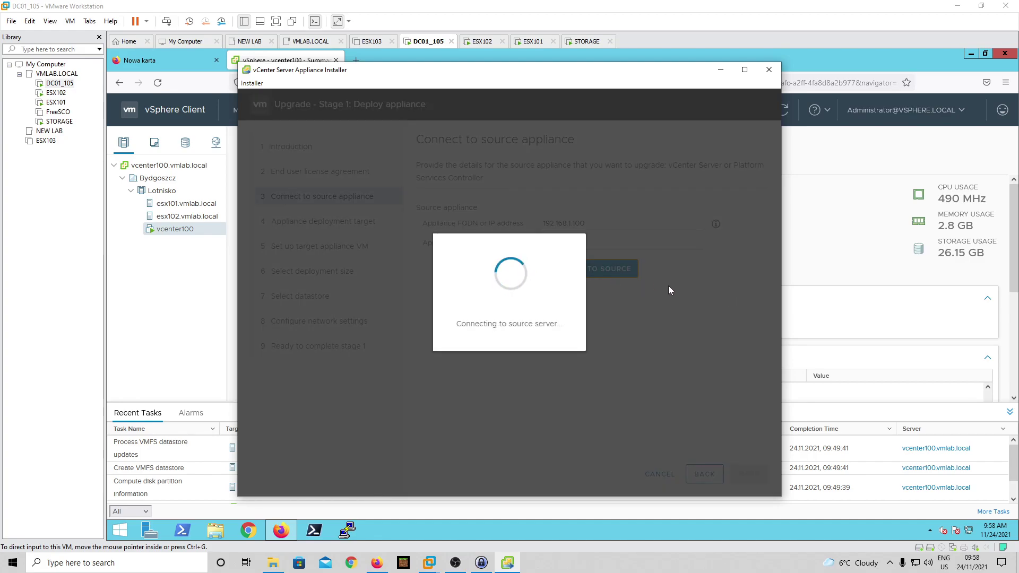
- Check the vcenter100 IP address in the vSphere Client, change the installer's source appliance address to 192.168.0.100 and connect to it
left_click(139, 285)
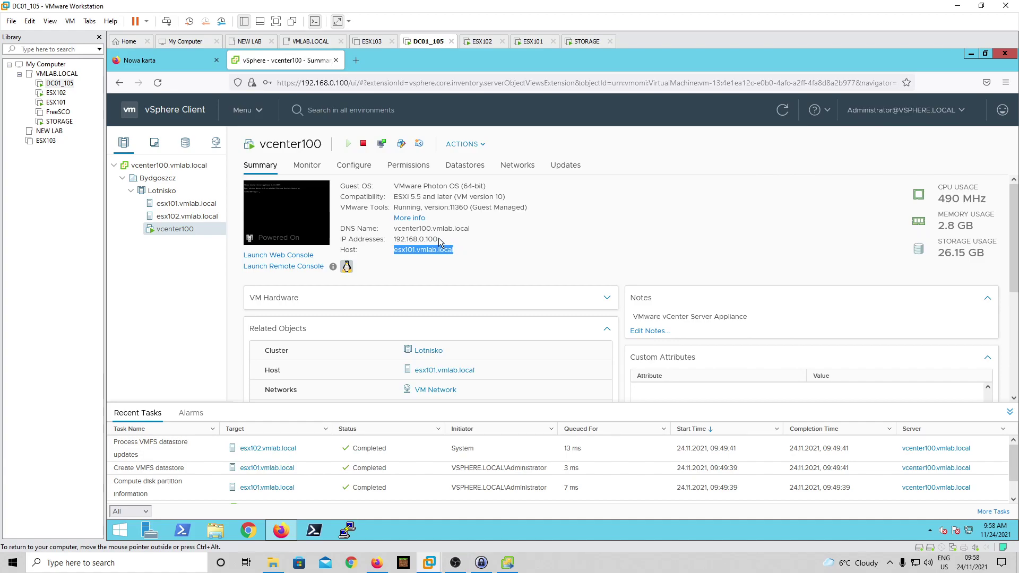
left_click(507, 563)
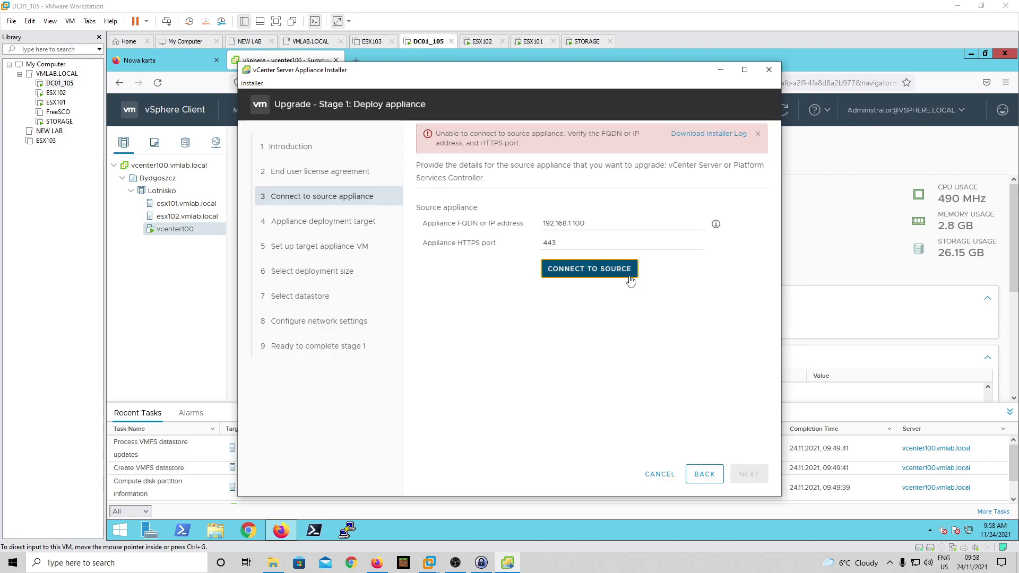
mouse_move(716, 225)
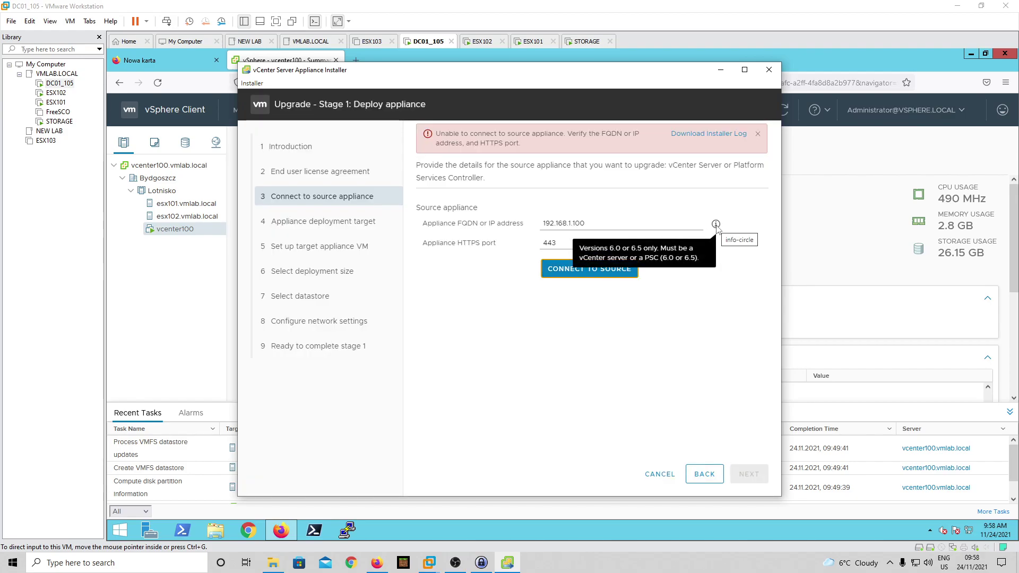
left_click(570, 223)
key("BackSpace")
type("0")
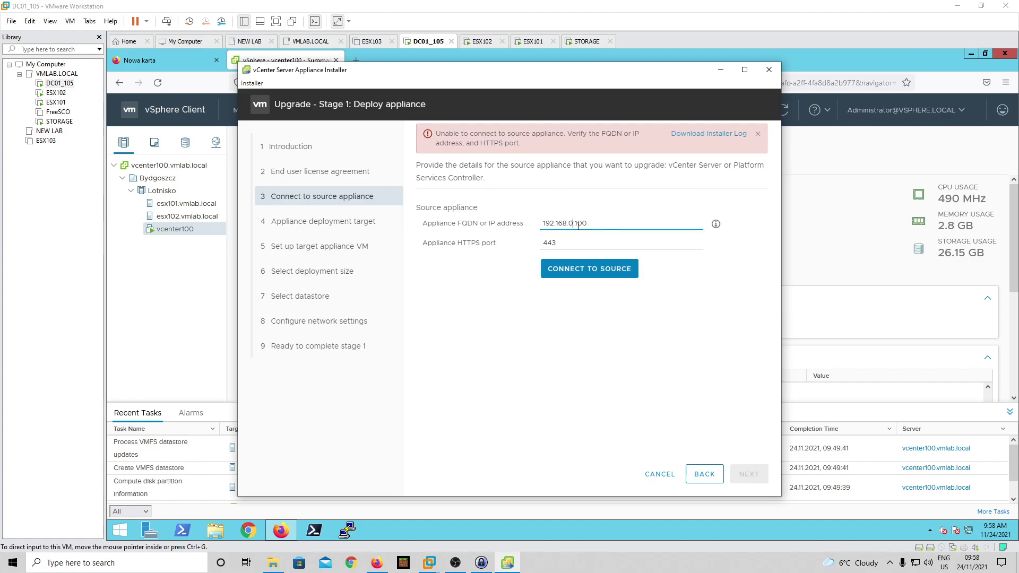
left_click(597, 274)
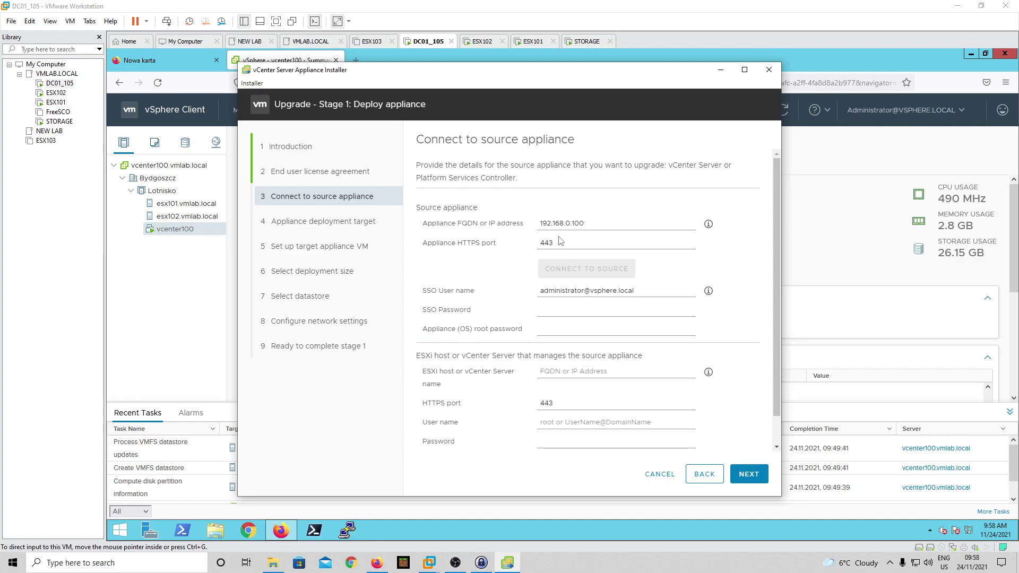
- Enter the SSO password and the appliance root password for the source appliance
left_click(586, 311)
type("••••")
left_click(561, 329)
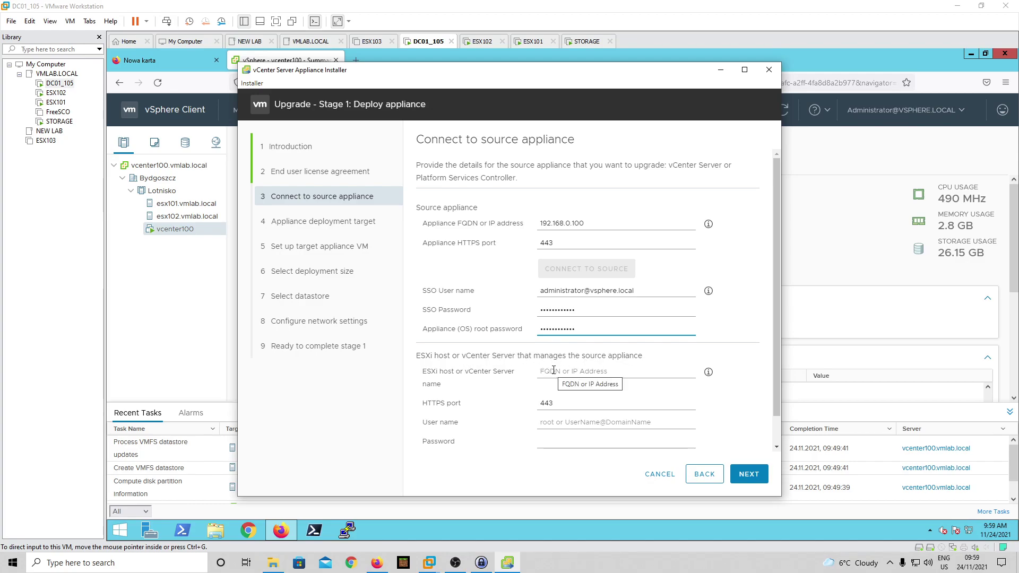
- Check the vcenter100 host in the vSphere Client and set the ESXi host managing the source appliance to 192.168.0.101
scroll(706, 431, "down", 1)
left_click(556, 340)
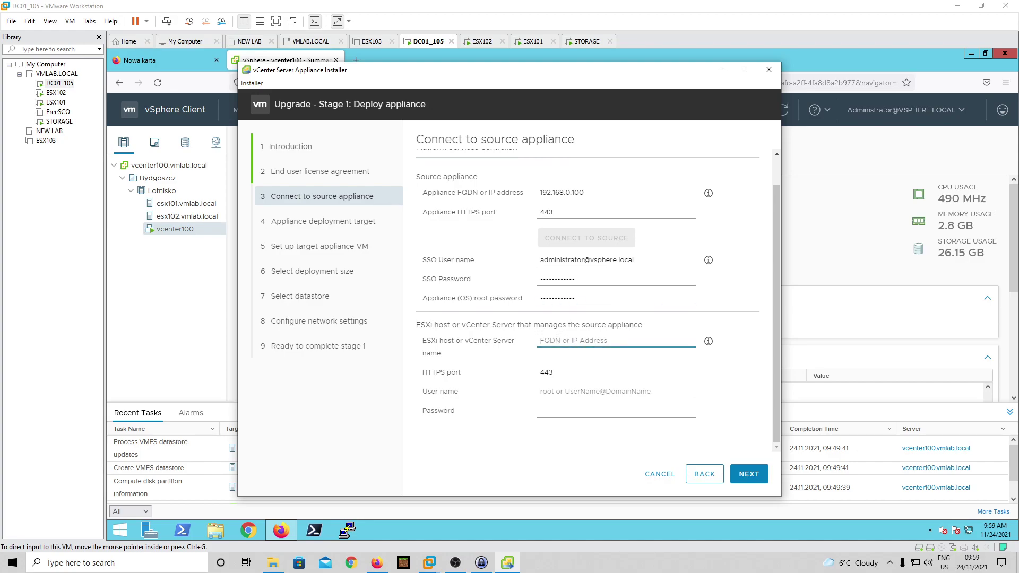
type("192")
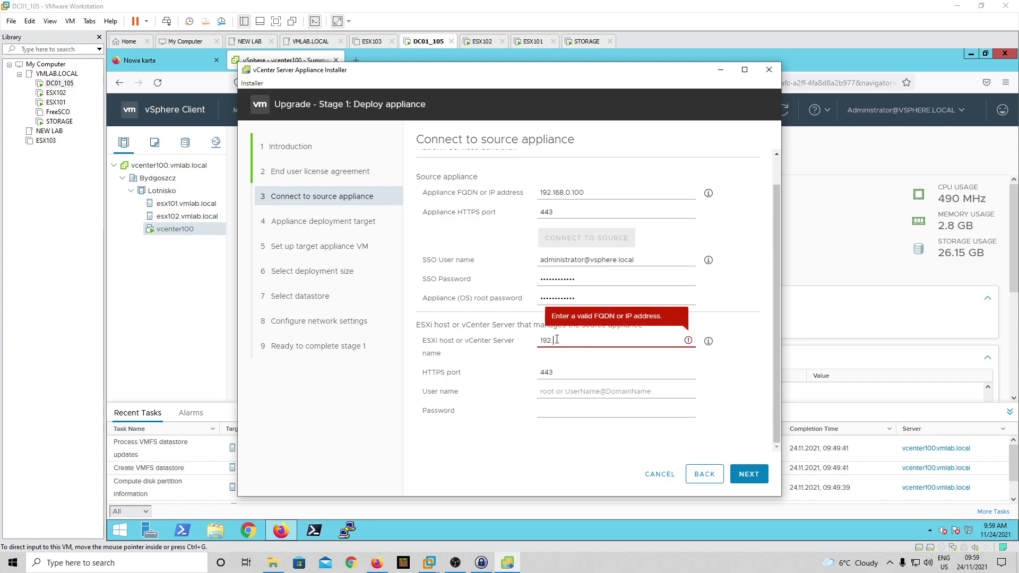
type(".")
left_click(186, 232)
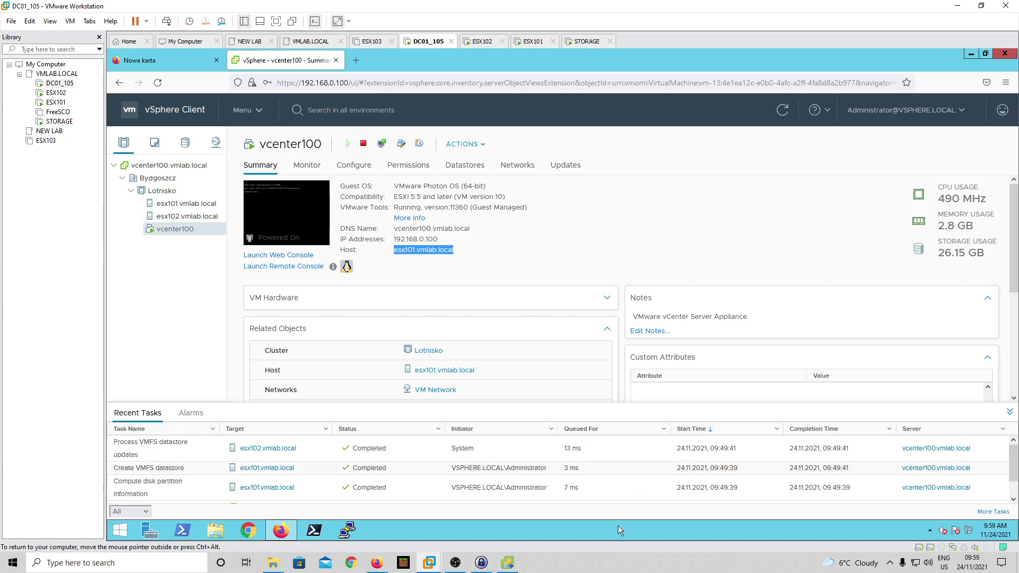
left_click(507, 562)
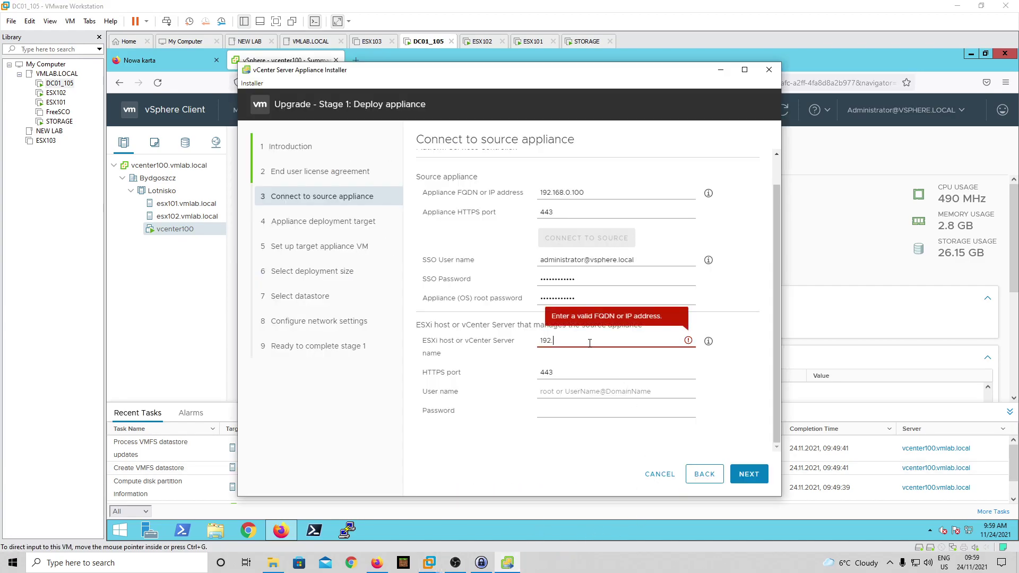
type("168.0.101")
- Enter the user name root and its password for the managing ESXi host and continue to the appliance deployment target page
left_click(587, 391)
type("root")
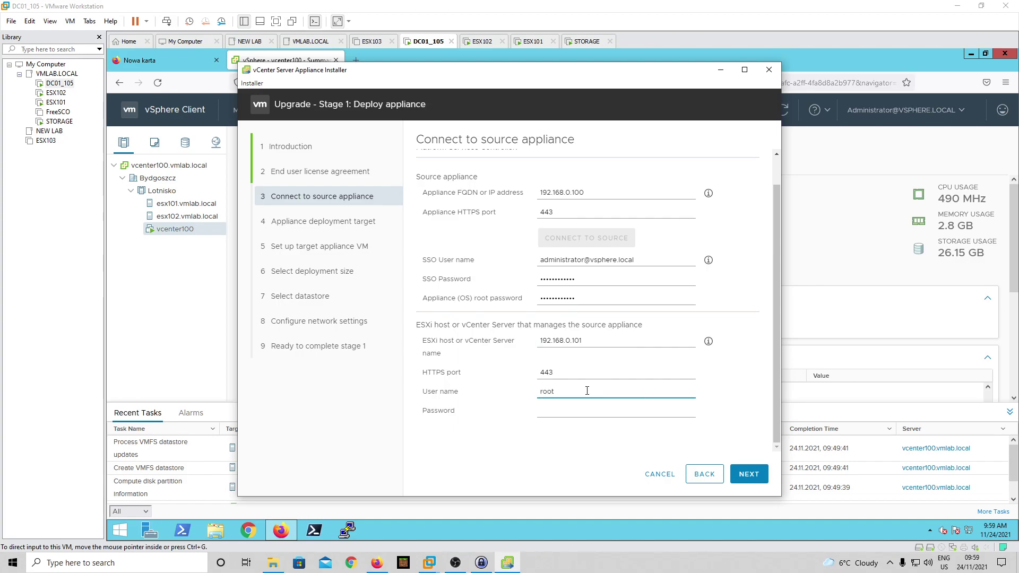
key("Tab")
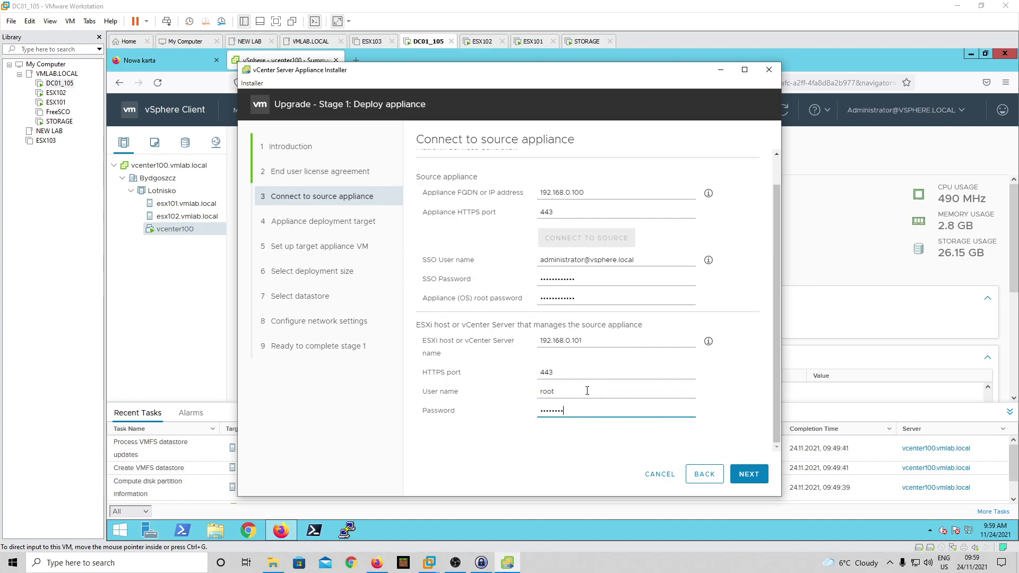
type("**")
left_click(755, 478)
left_click(622, 395)
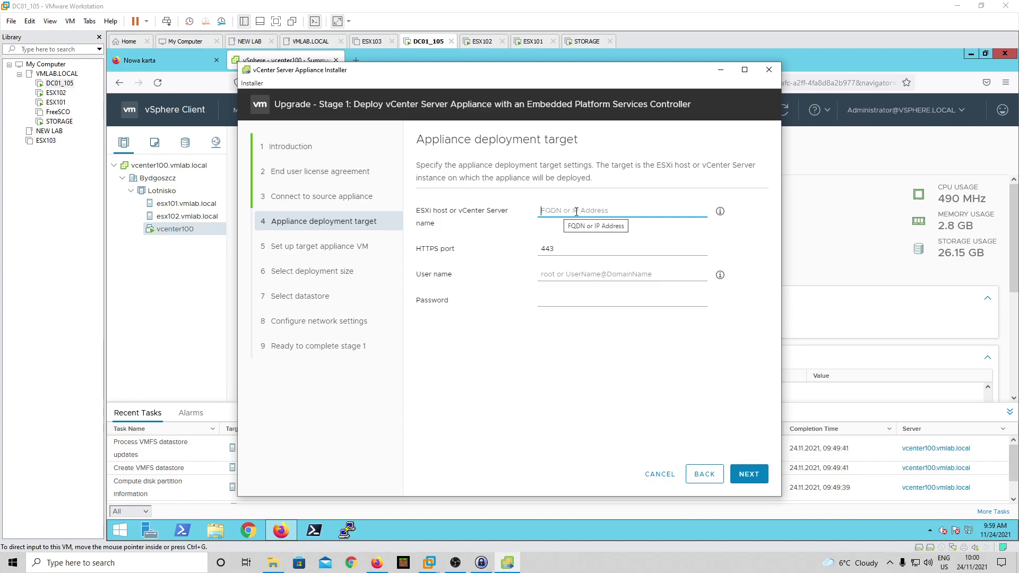
- Set the deployment target's ESXi host address to 192.168.0.102
type("1")
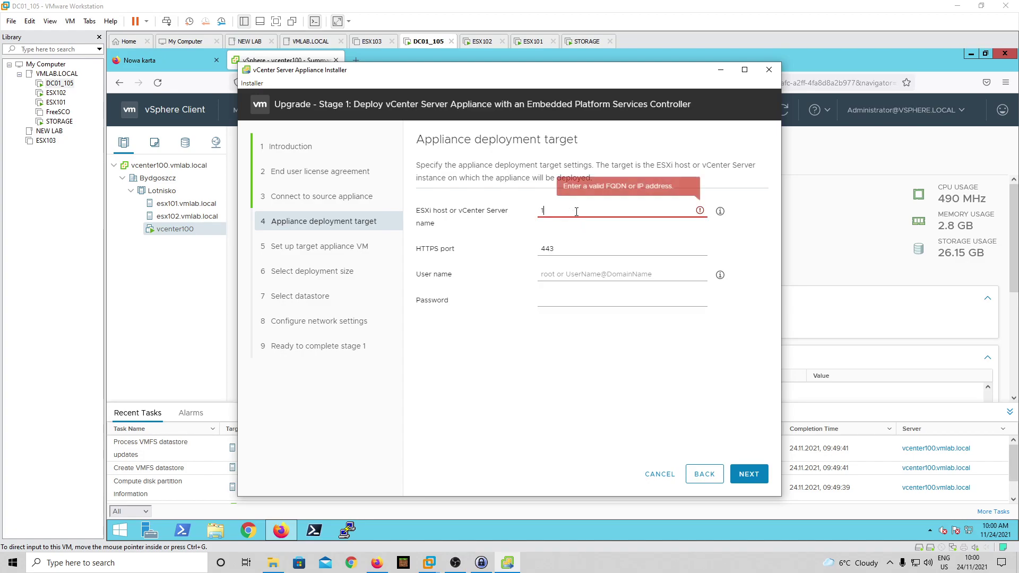
type("92.168.")
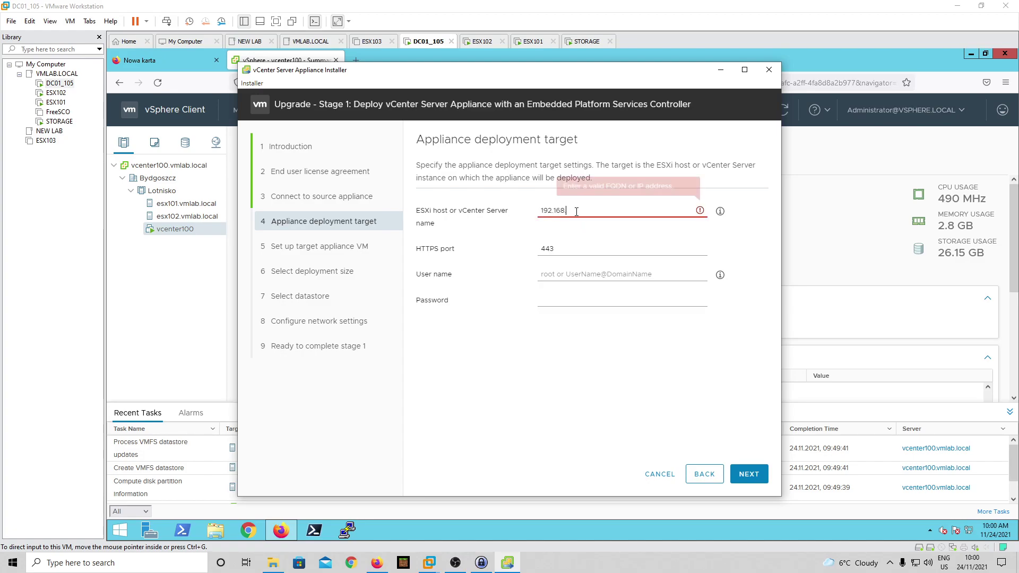
type("1")
key("BackSpace")
type("0")
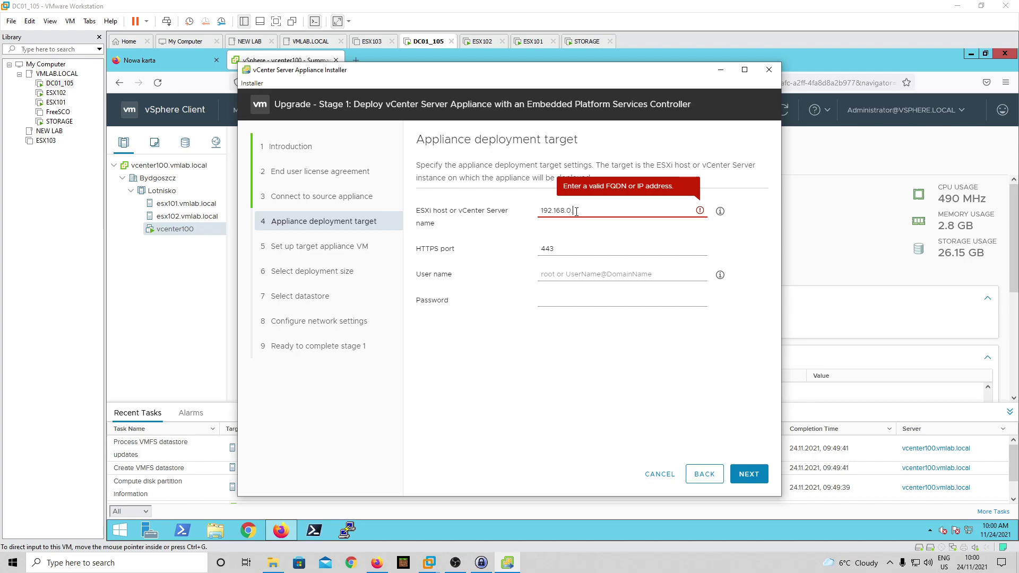
type(".101")
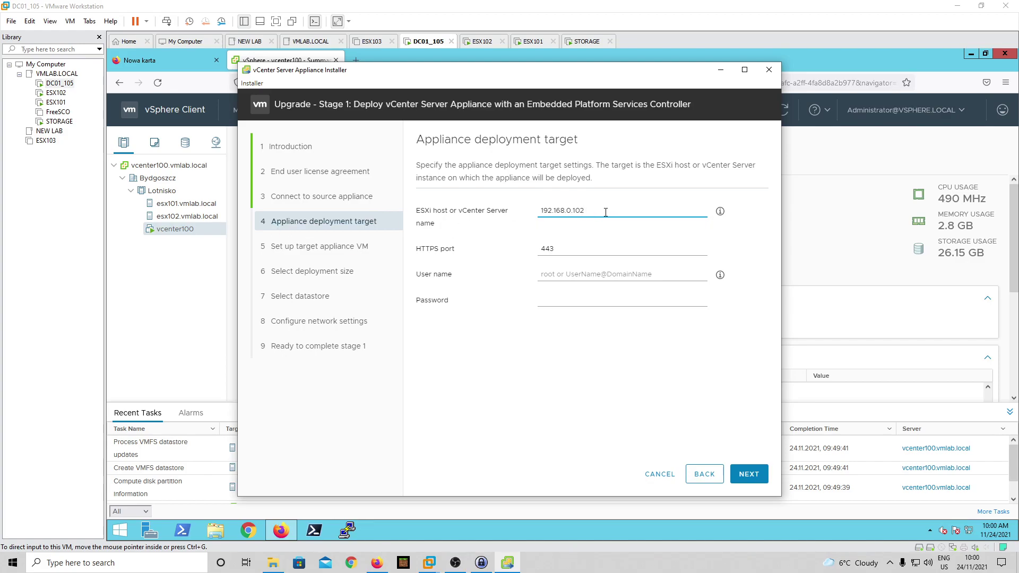
- Enter the user name root and its password for the target host, continue and accept the host's certificate
left_click(556, 274)
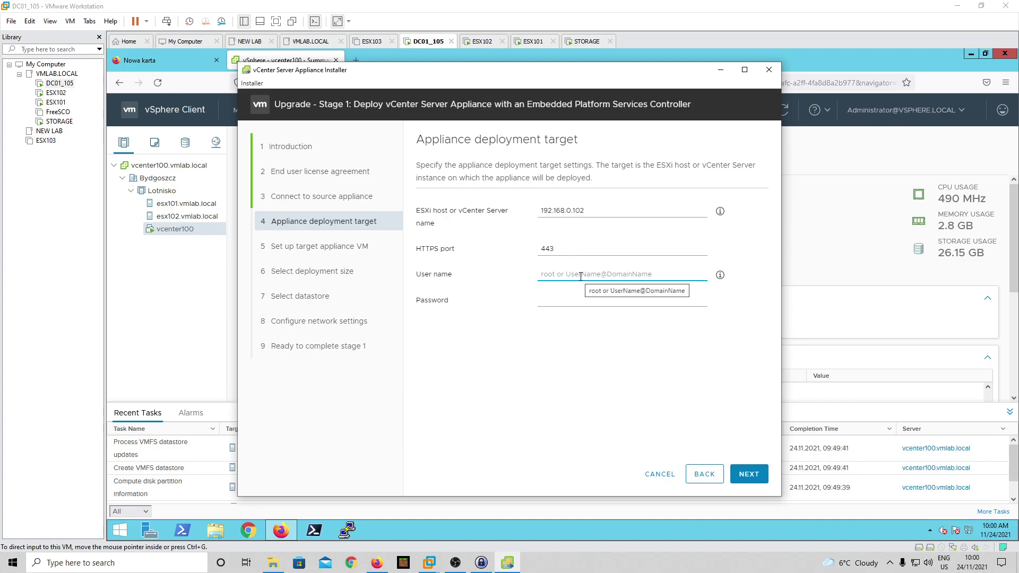
type("root")
key("Tab")
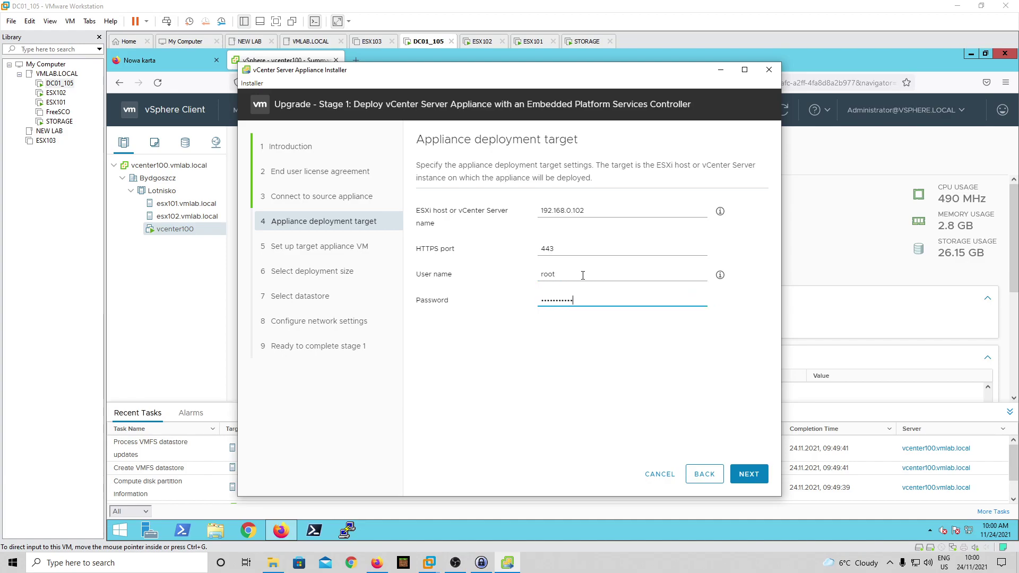
left_click(759, 476)
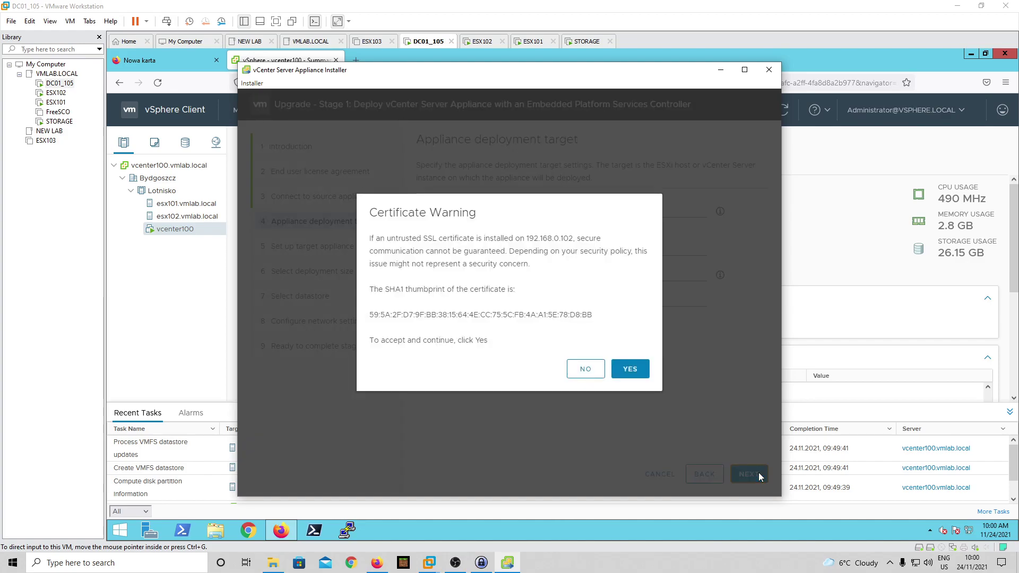
left_click(642, 369)
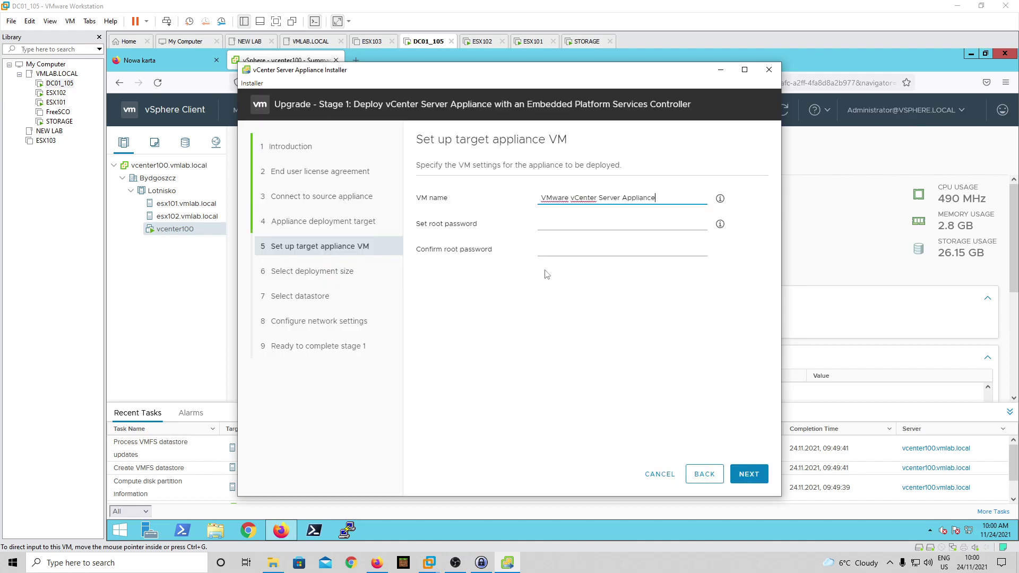
- Replace the default name of the target appliance VM with vcenter100
left_click_drag(667, 200, 537, 201)
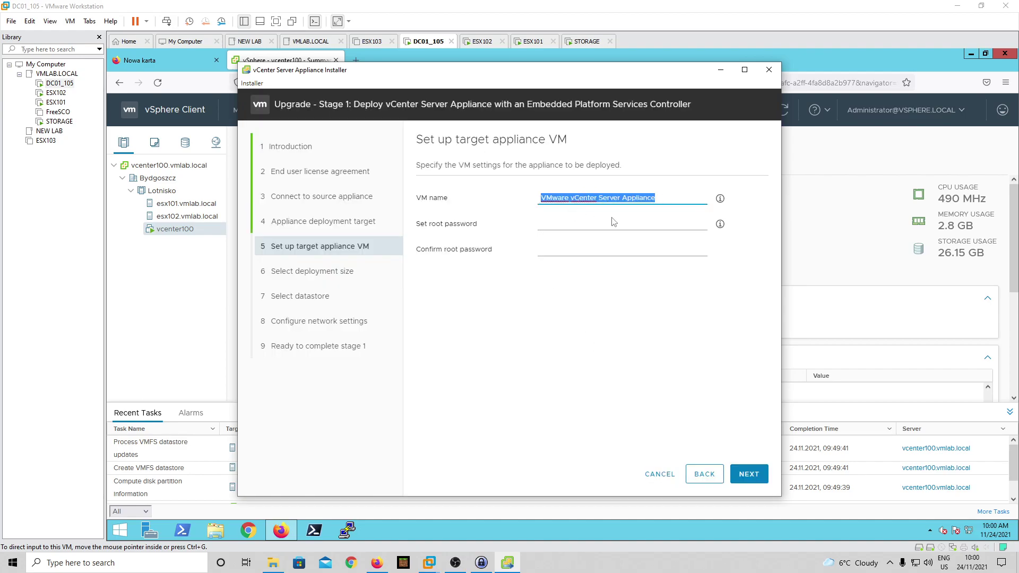
key("BackSpace")
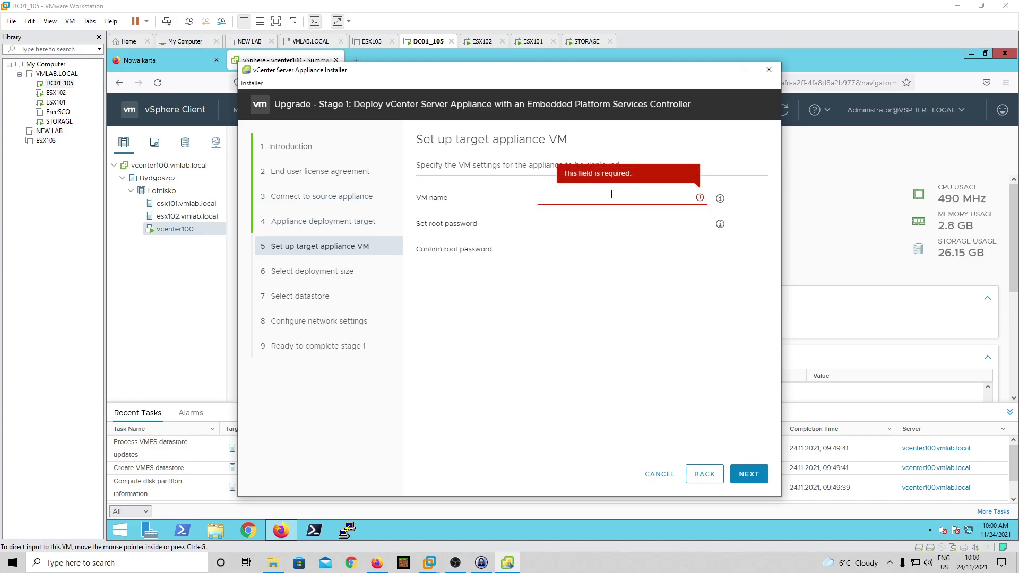
type("vcente")
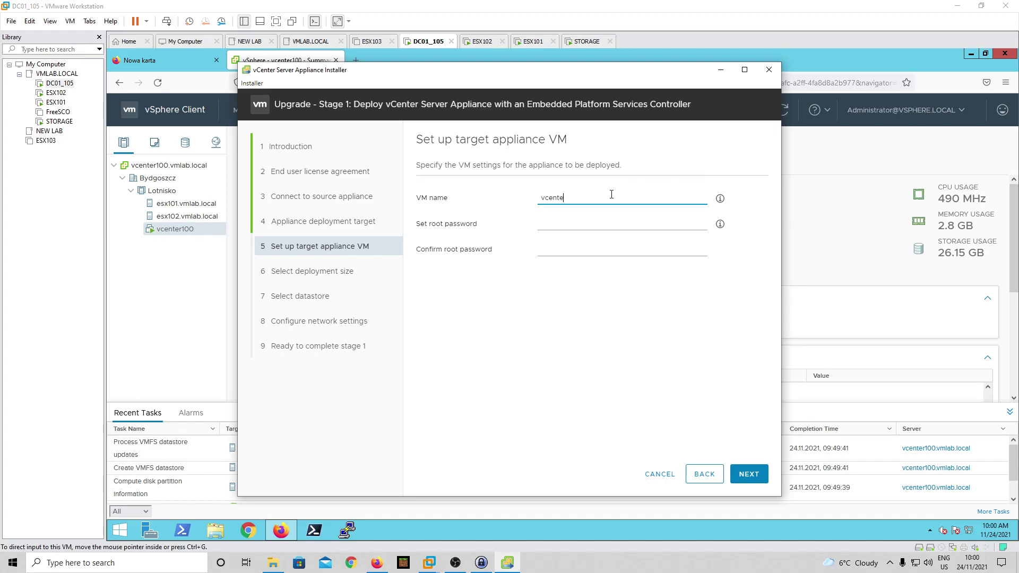
type("r100")
- Enter and confirm the root password for the target appliance, and continue to the deployment size page
left_click(593, 220)
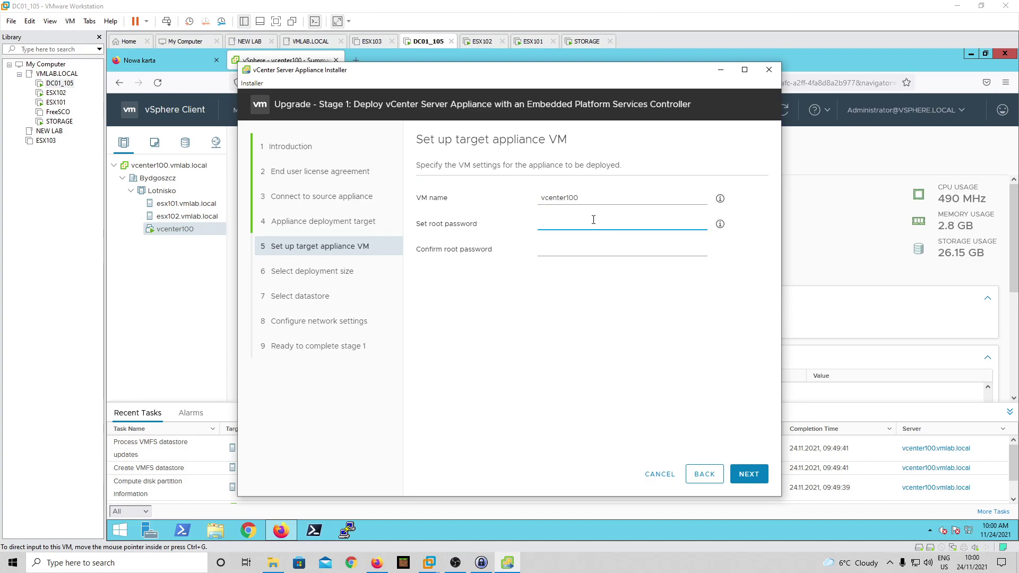
type("•••••")
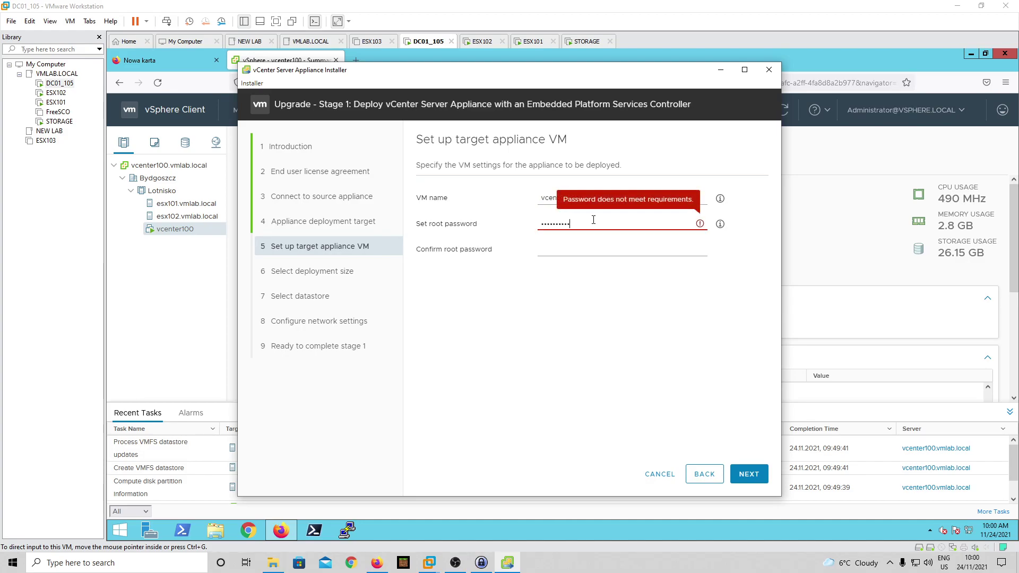
type("•")
key("Tab")
type("••••••••••••")
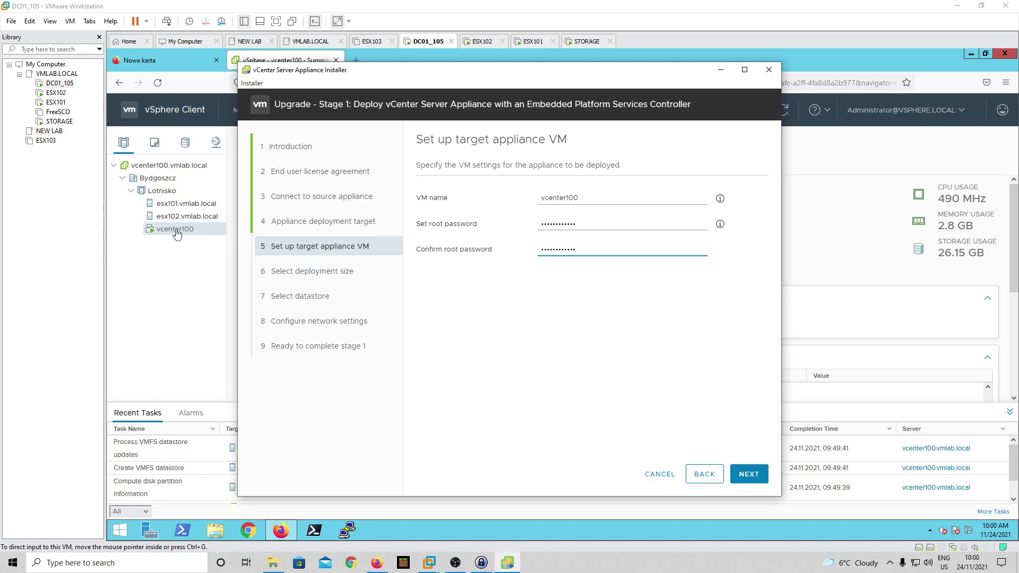
left_click(754, 477)
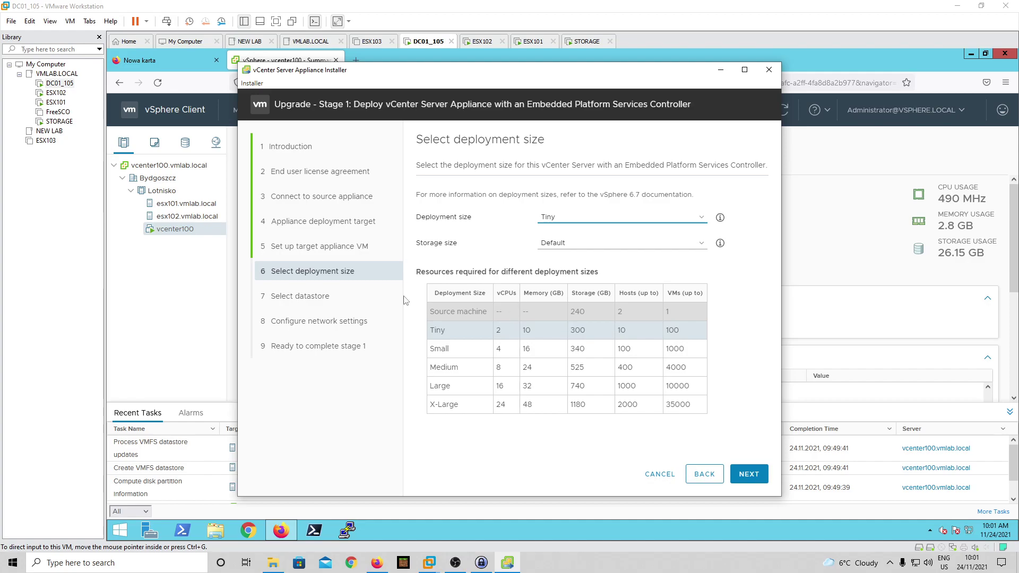
- Switch to the vSphere Client, examine the capacity and free space of Datastore_iSCSI_03, and return to the installer
left_click(165, 283)
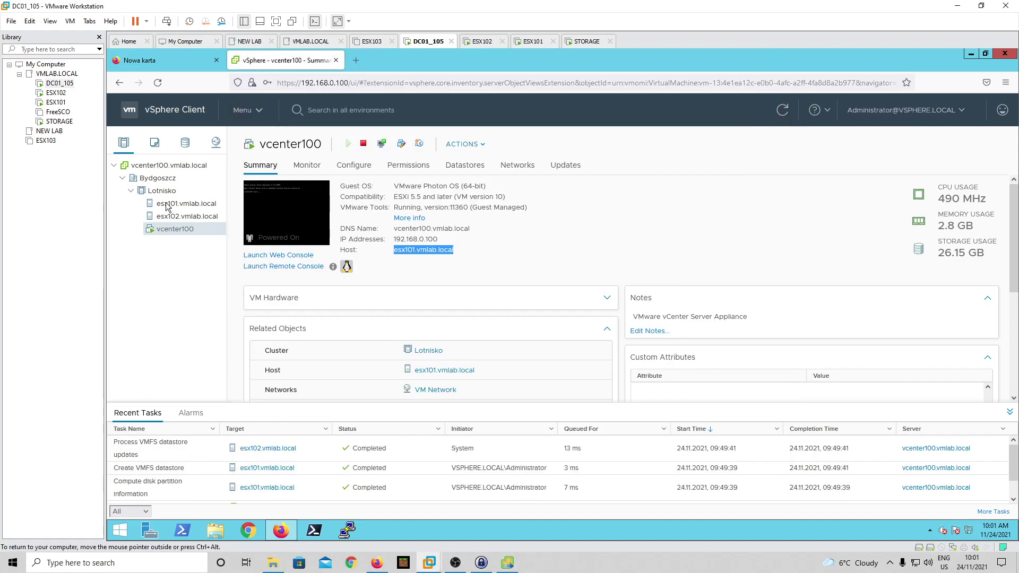
left_click(186, 143)
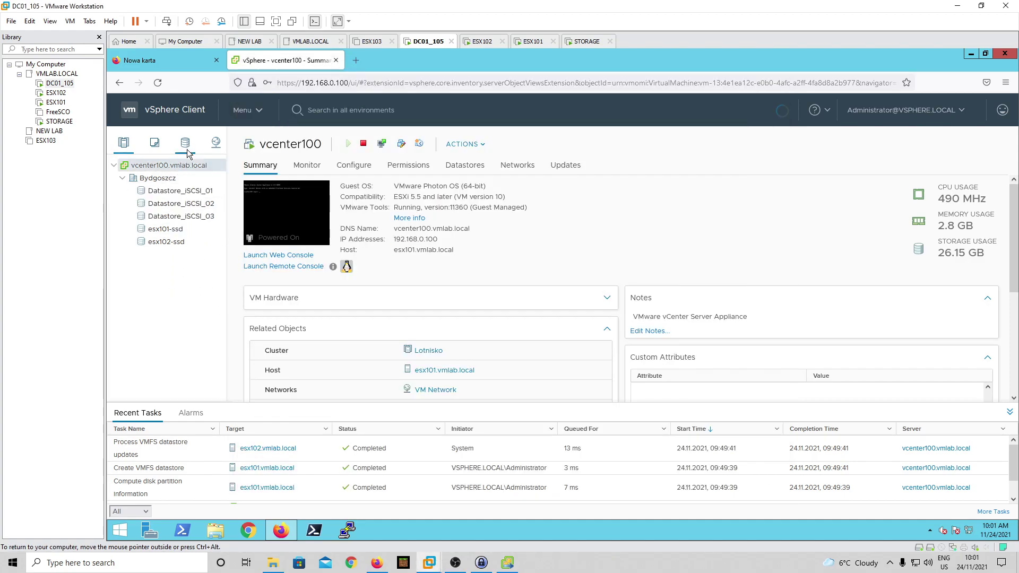
left_click(181, 215)
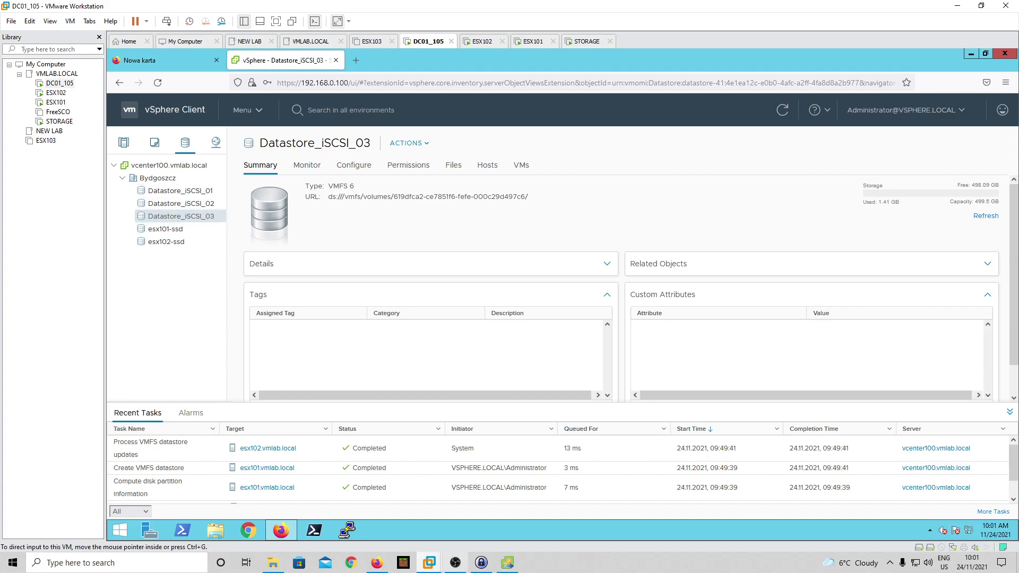
left_click(507, 562)
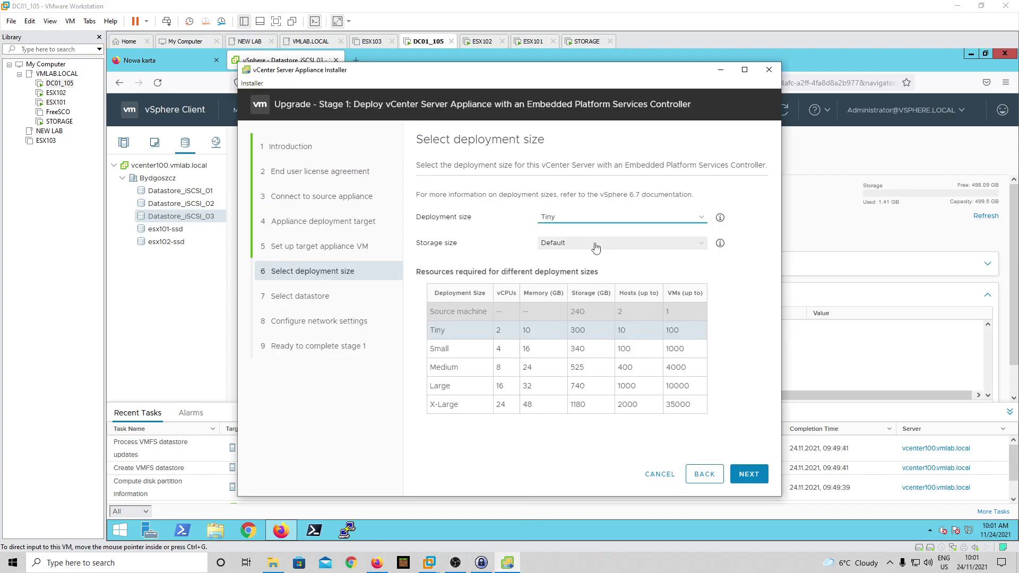
- Keep the Tiny deployment size with the Default storage size and continue to the datastore selection
left_click(579, 243)
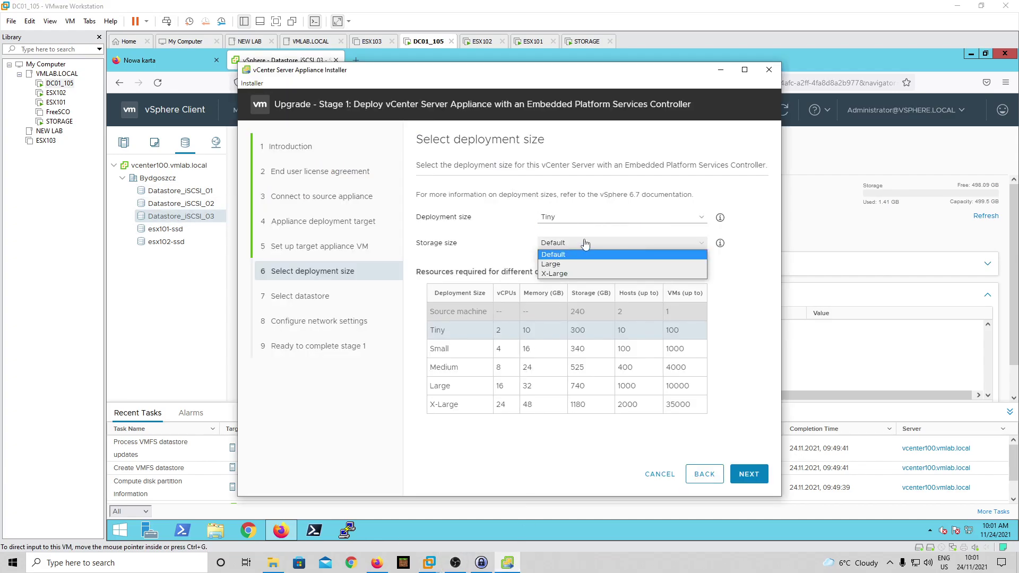
left_click(576, 250)
left_click(760, 258)
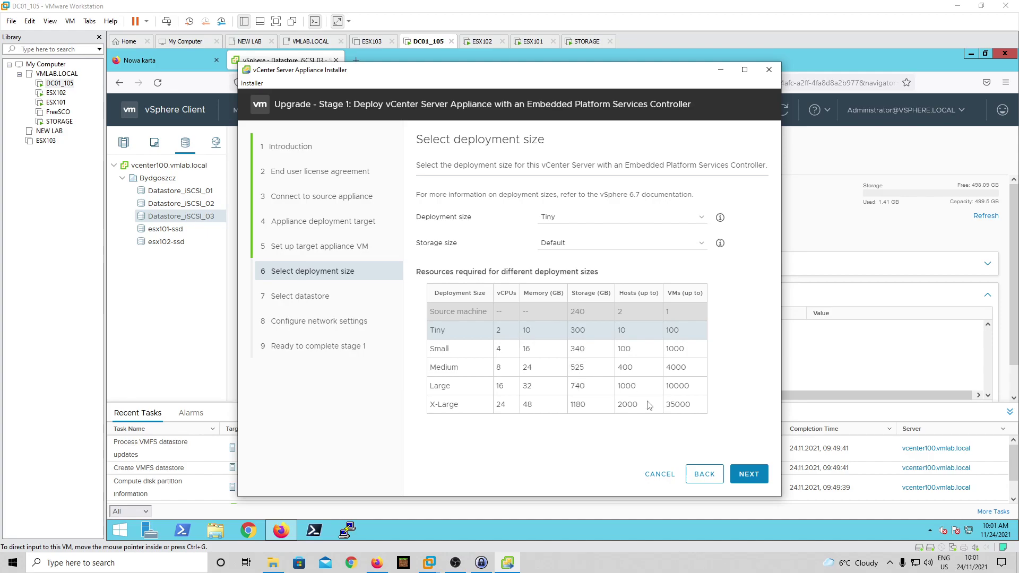
left_click(749, 475)
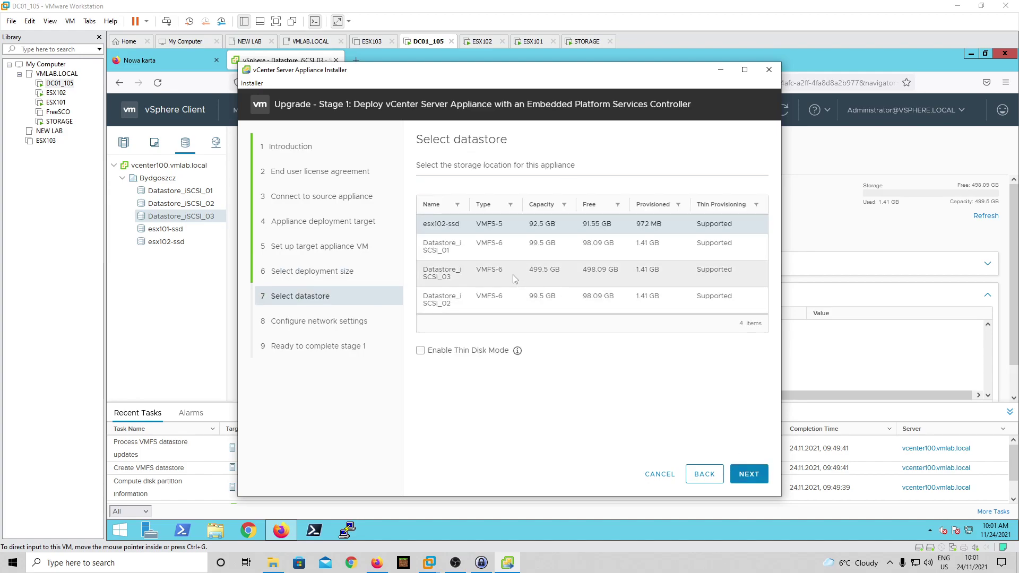
- Choose Datastore_iSCSI_03 as the appliance's storage location with Thin Disk Mode enabled, and continue to the network settings
left_click(442, 272)
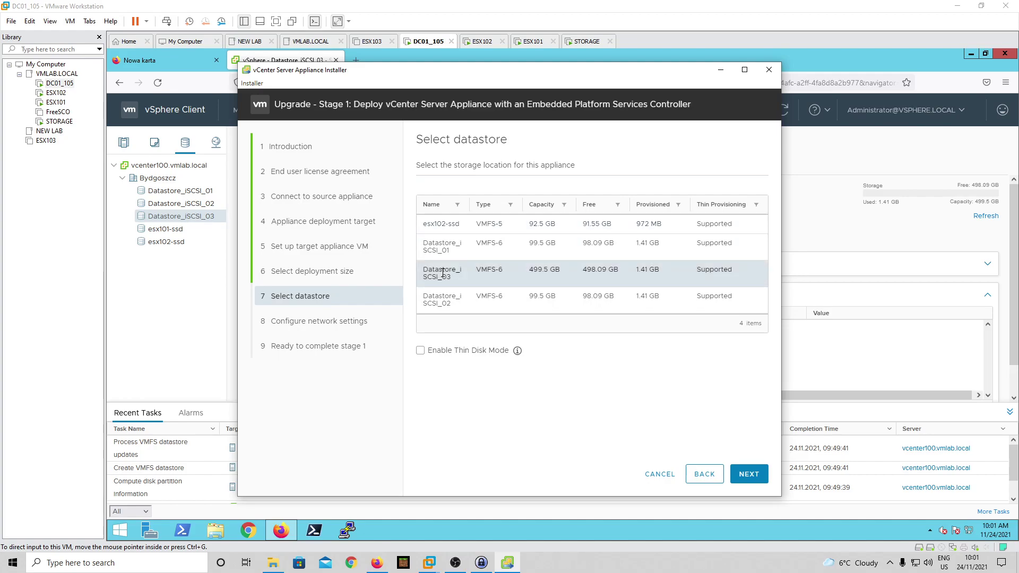
left_click(421, 351)
mouse_move(518, 353)
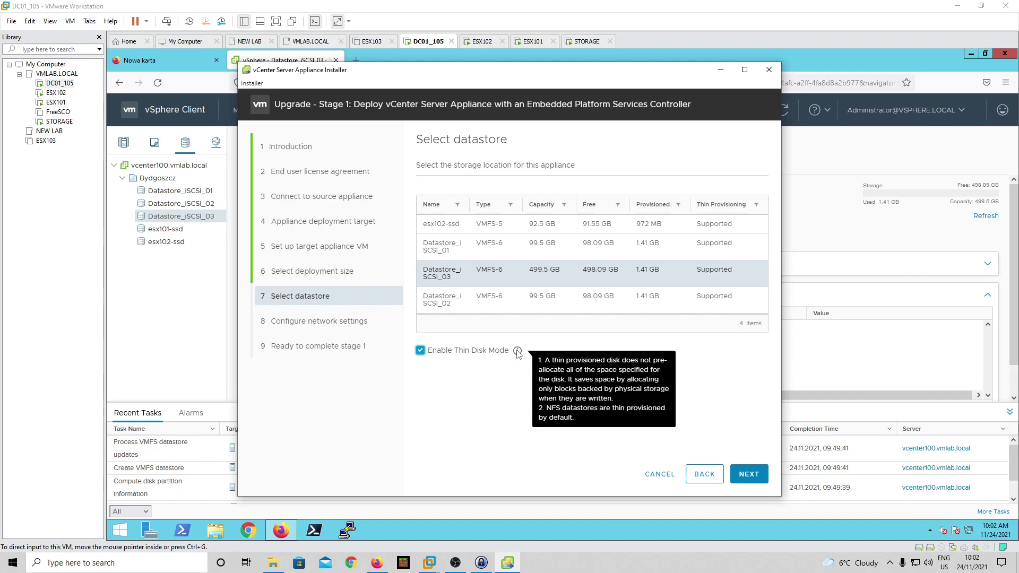
left_click(748, 474)
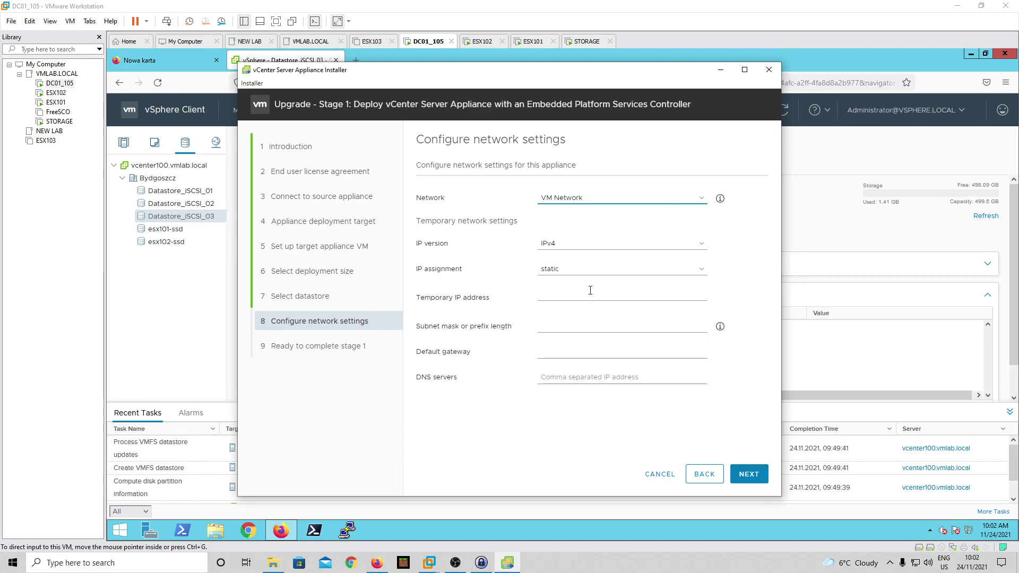
- Keep VM Network with static IPv4, and set the temporary IP address to 192.168.0.200 and the subnet mask to 255.255.255.0
left_click(585, 198)
left_click(585, 199)
left_click(583, 199)
left_click(748, 236)
left_click(555, 297)
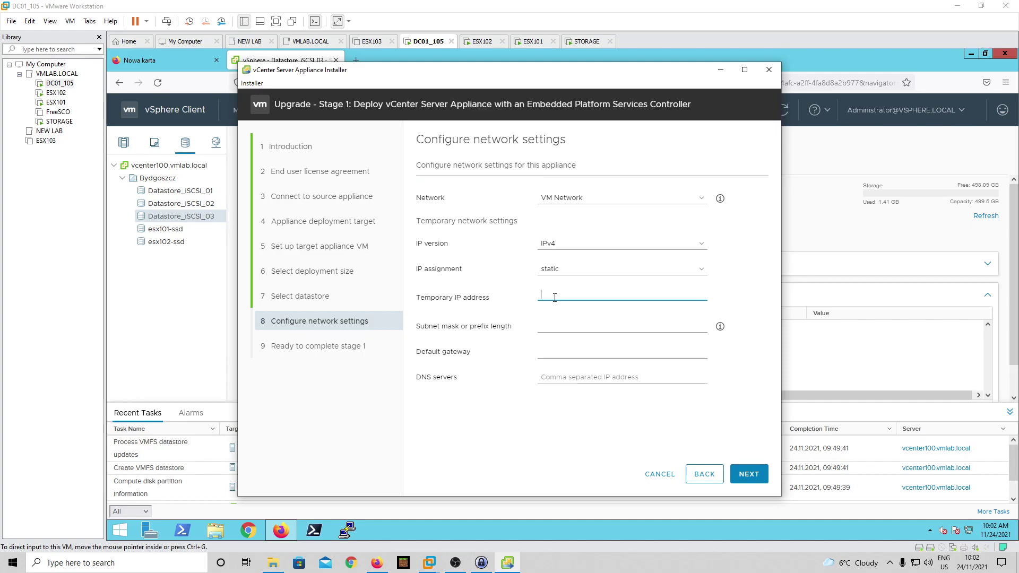
type("192.168.0.200")
left_click(581, 328)
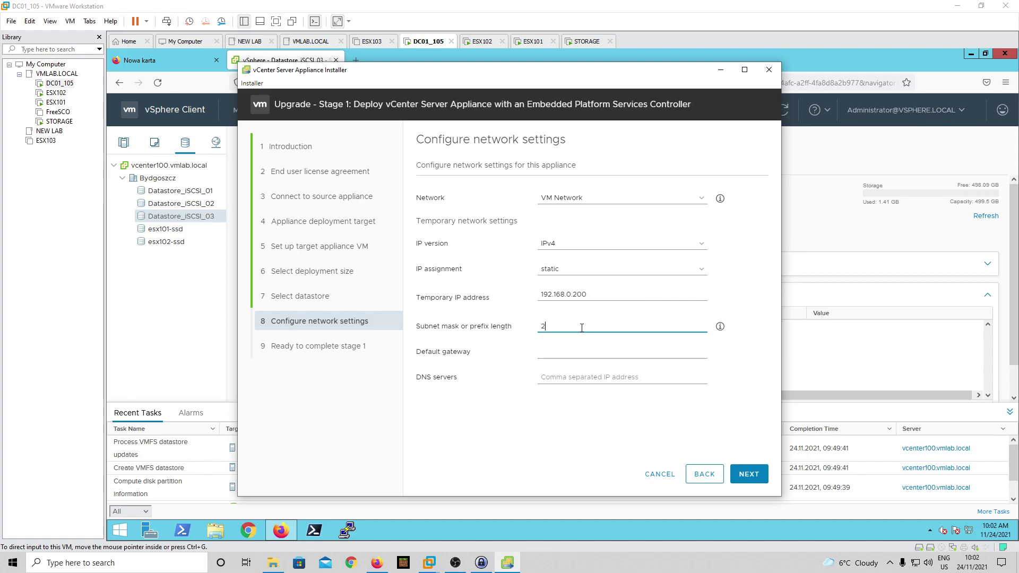
type("255")
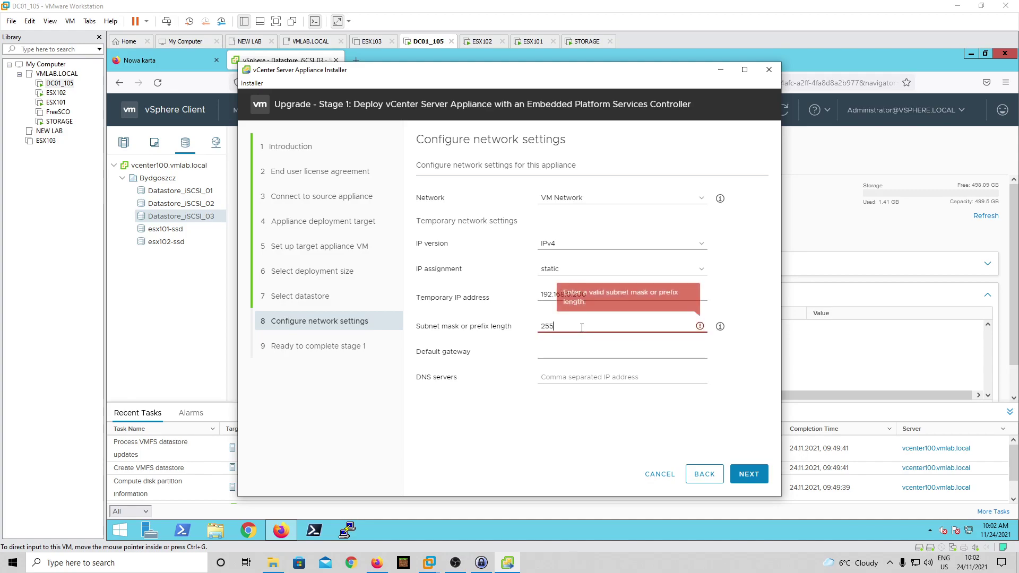
type(".255.255.0")
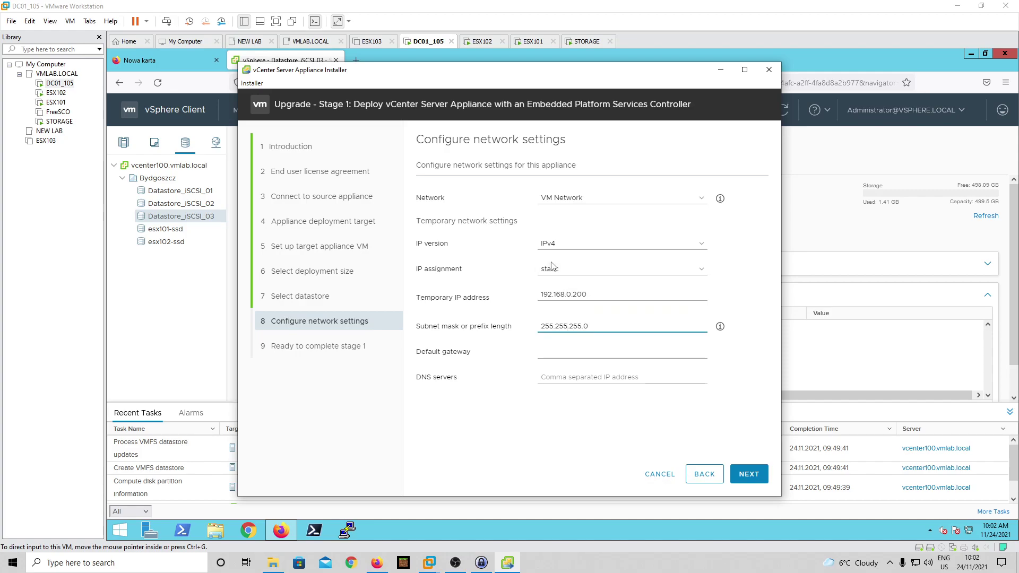
- Set the default gateway to 192.168.0.1 and the DNS server to 192.168.0.105
left_click(584, 355)
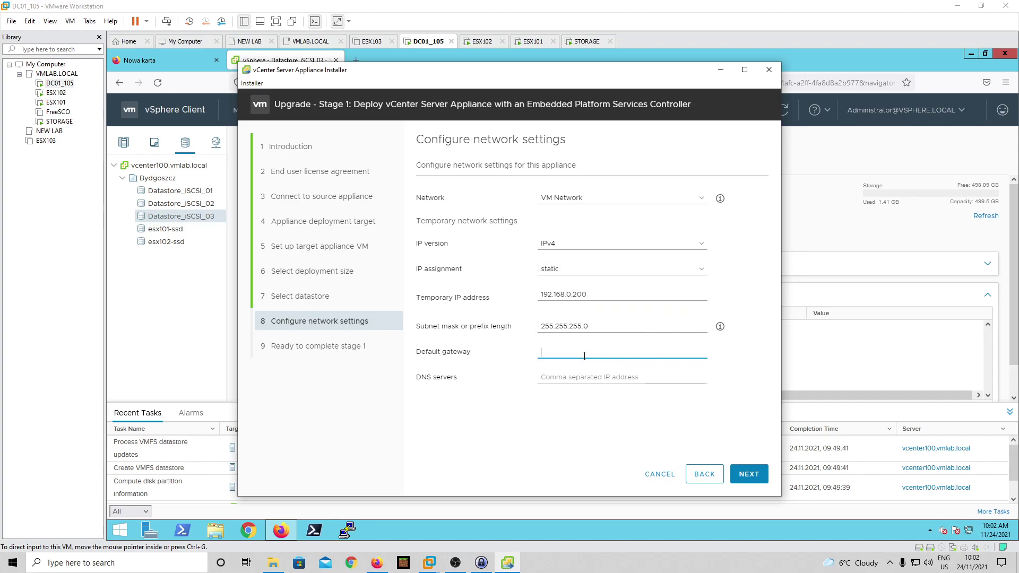
type("192.168.0.1")
left_click(583, 381)
left_click_drag(577, 352, 538, 345)
key("ctrl+c")
left_click(600, 377)
key("ctrl+v")
type("0")
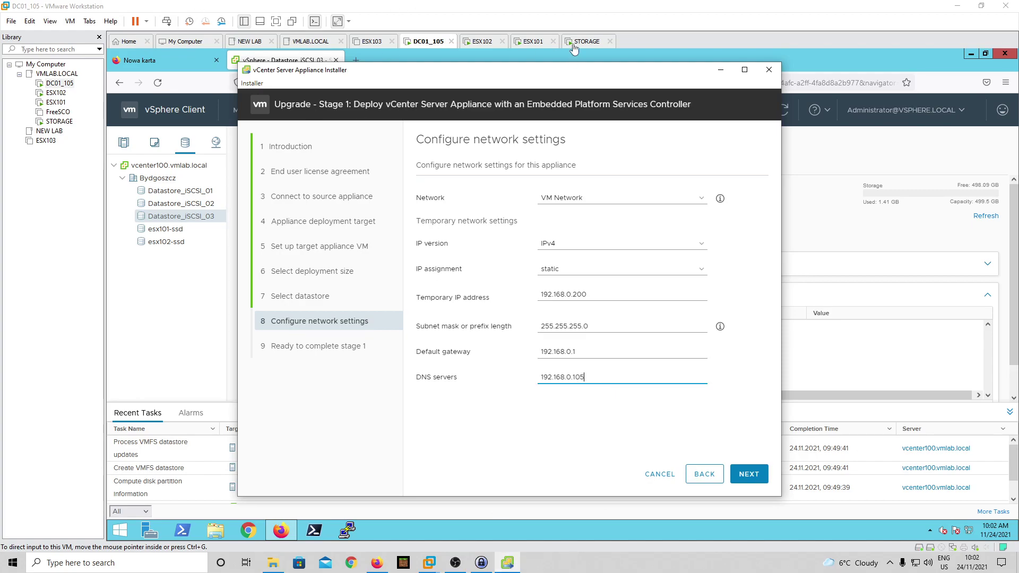
- Examine the IPv4 address and DNS settings of the Ethernet0 adapter on DC01_105 without changing them, and return to the installer
left_click(435, 45)
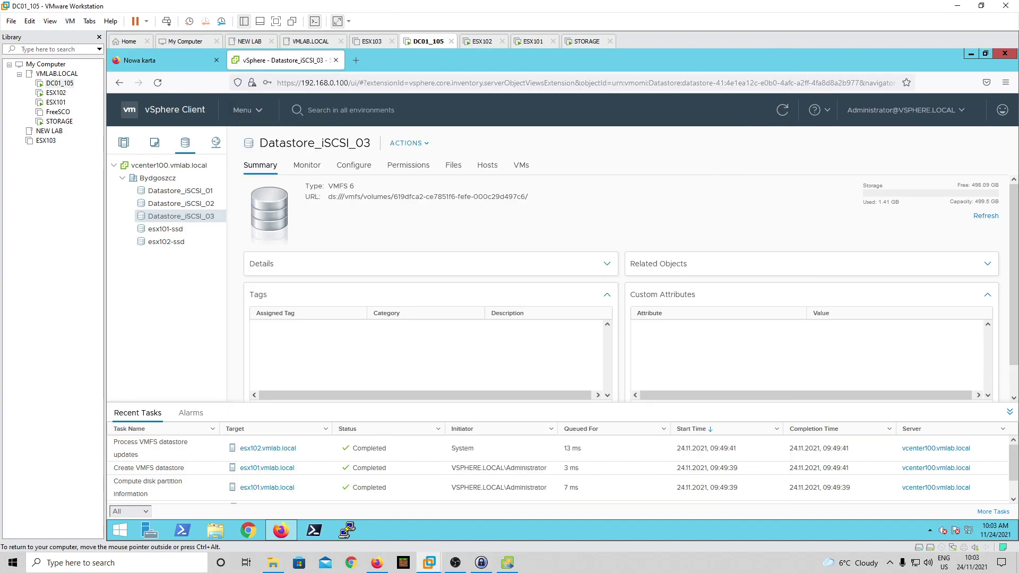
right_click(968, 530)
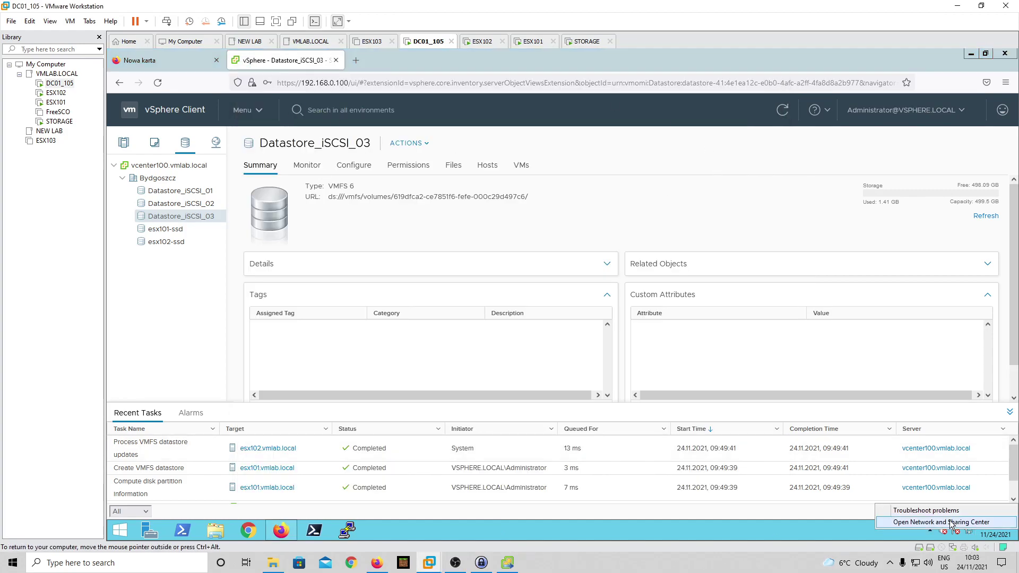
left_click(951, 523)
left_click(423, 233)
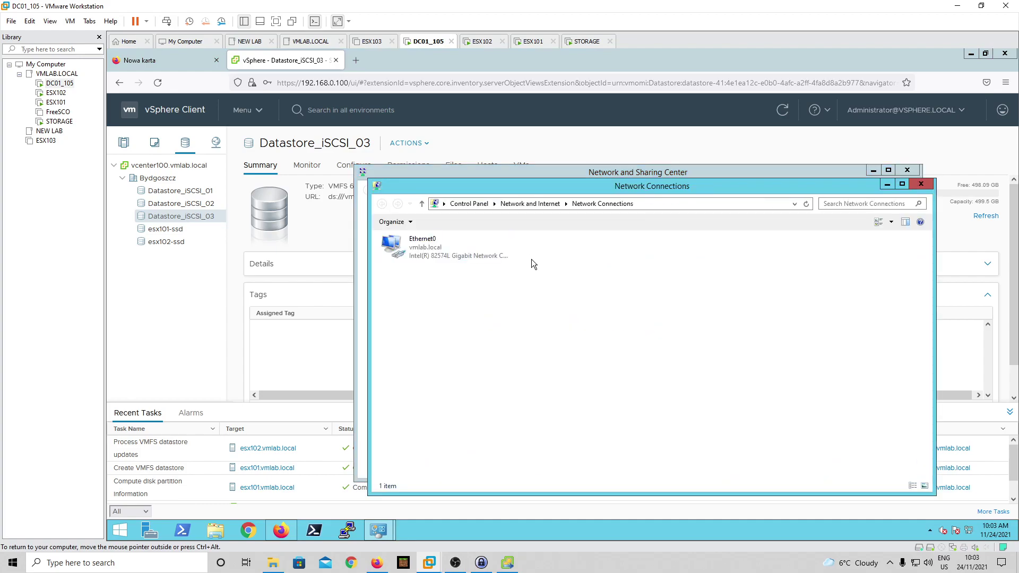
right_click(438, 247)
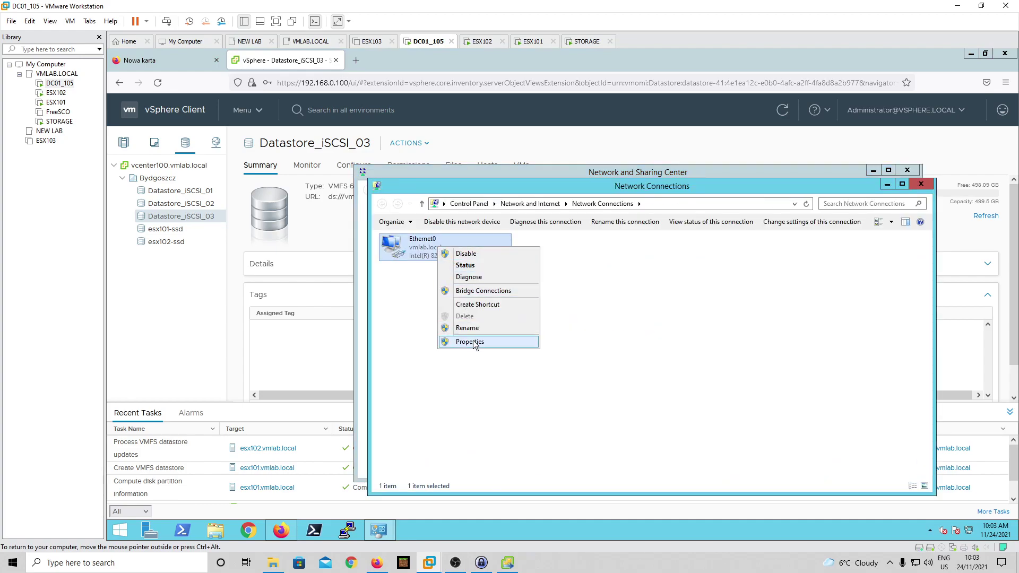
left_click(474, 343)
left_click(494, 380)
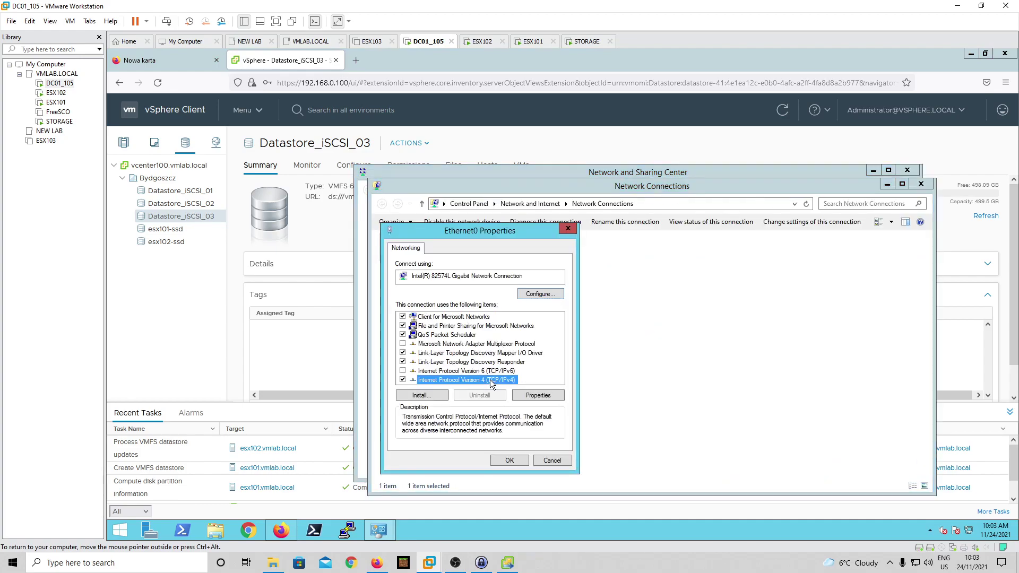
left_click(534, 395)
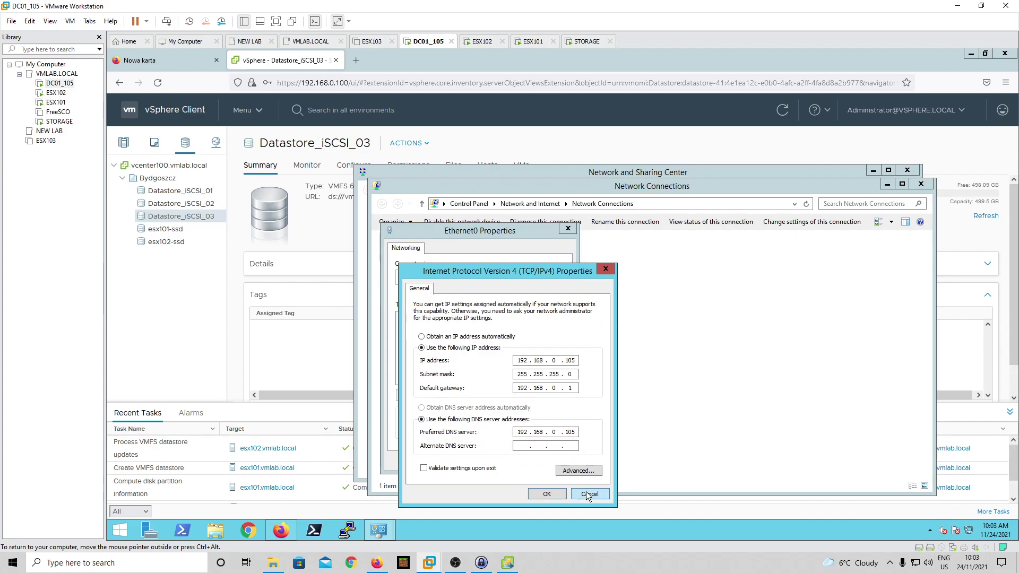
left_click(585, 491)
left_click(555, 460)
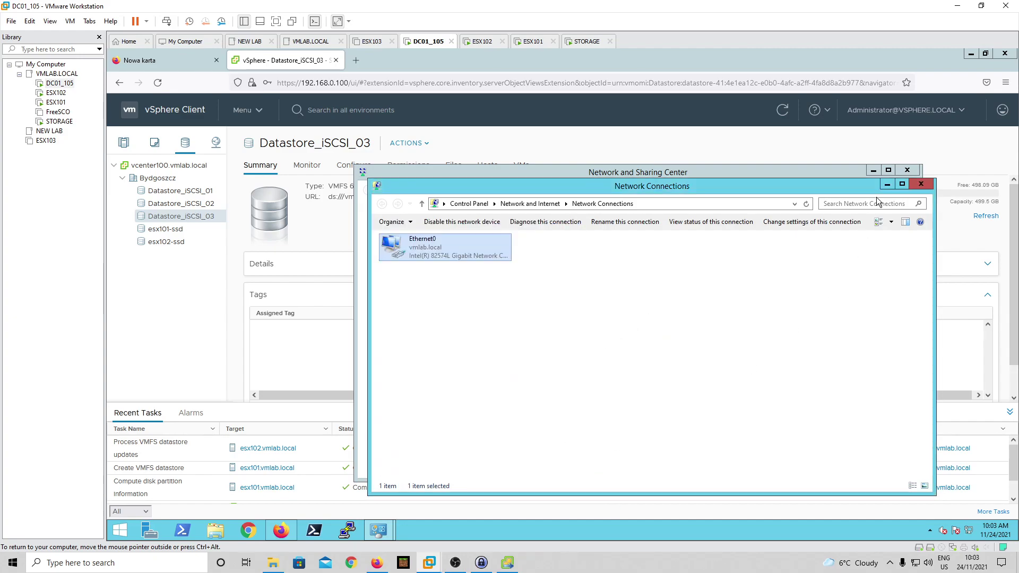
left_click(887, 185)
left_click(873, 170)
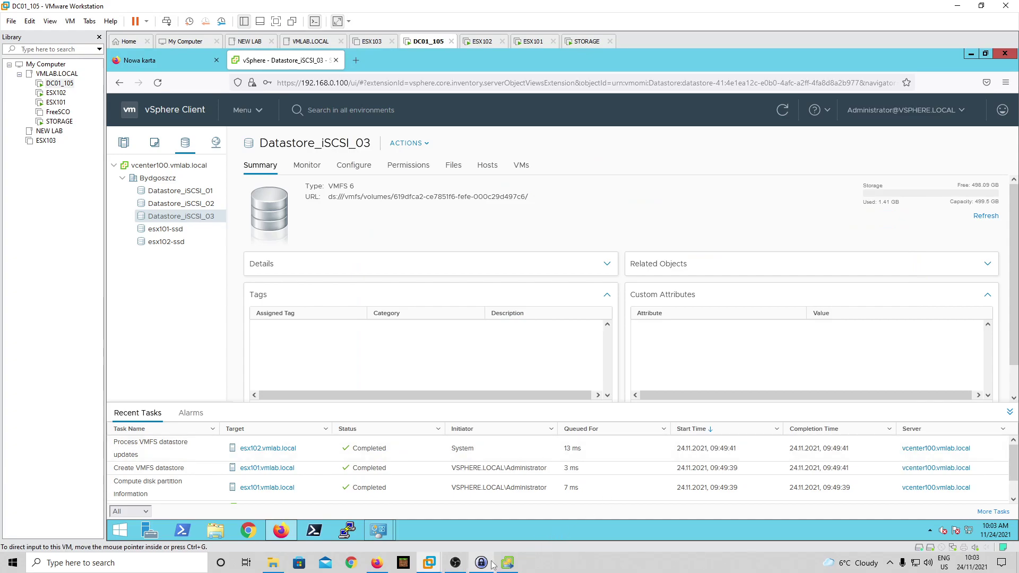
left_click(509, 564)
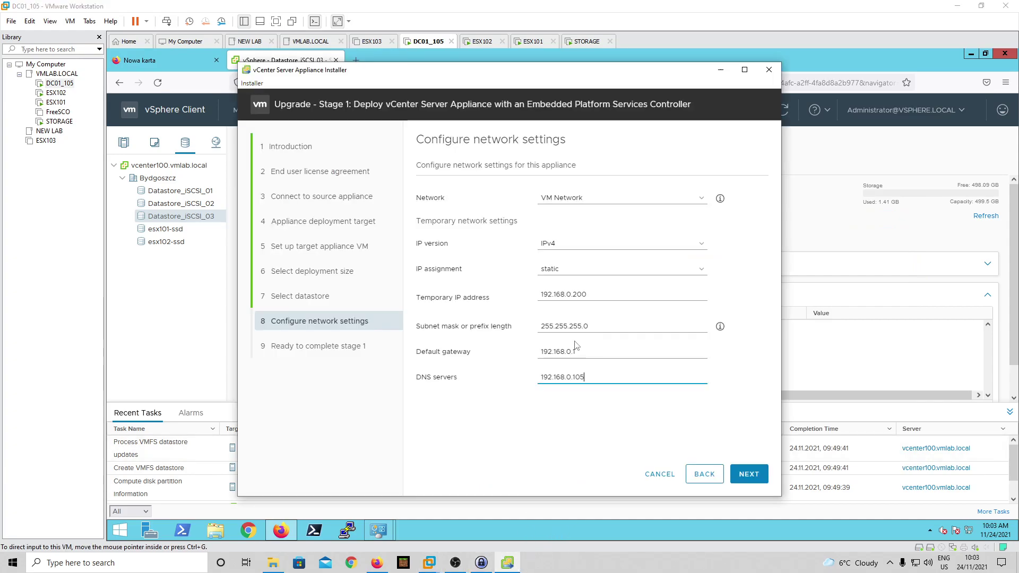
- Review the deployment, datastore and network details in the stage 1 summary, and start the appliance deployment
left_click(759, 476)
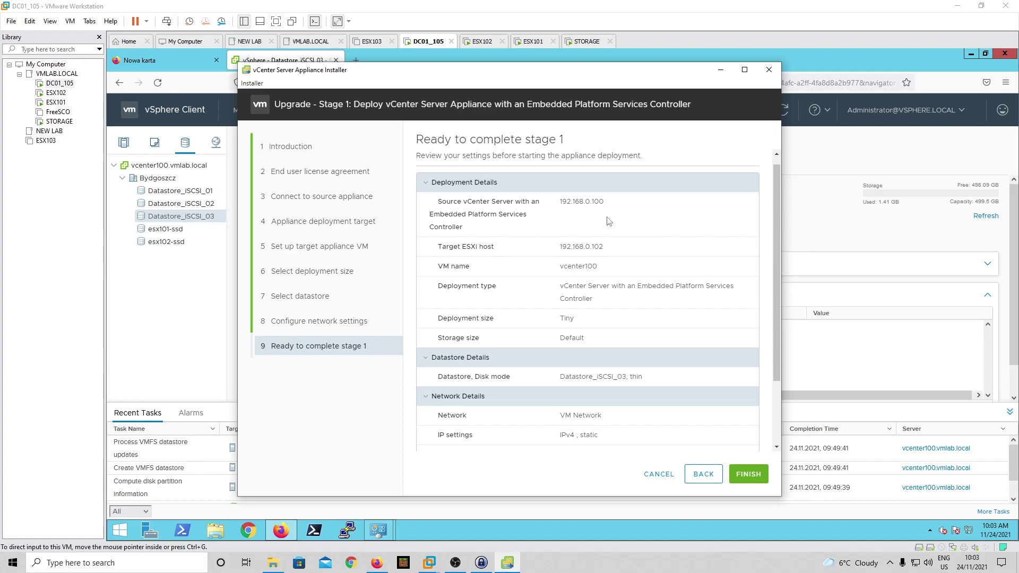
left_click_drag(608, 203, 559, 202)
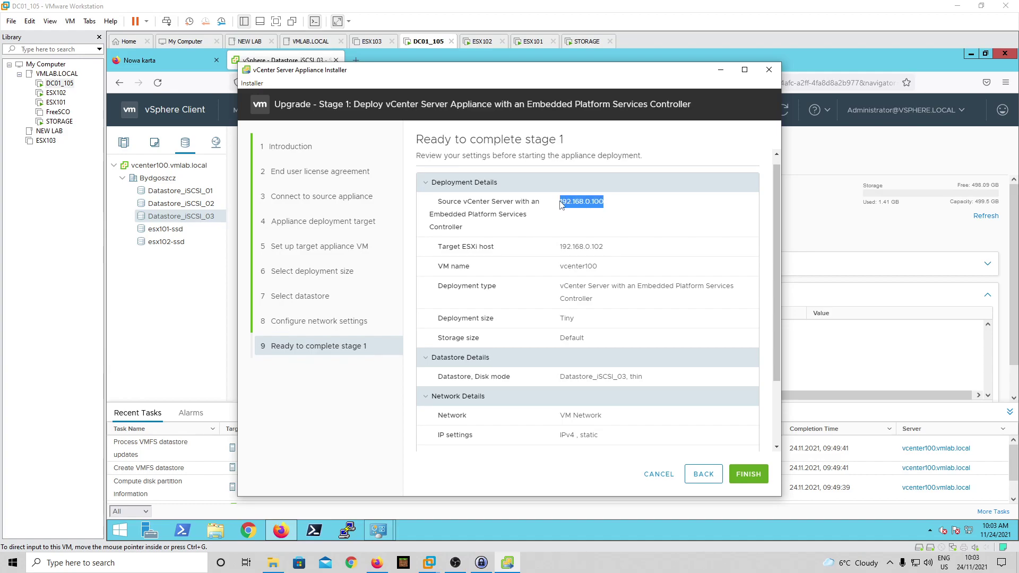
left_click(644, 225)
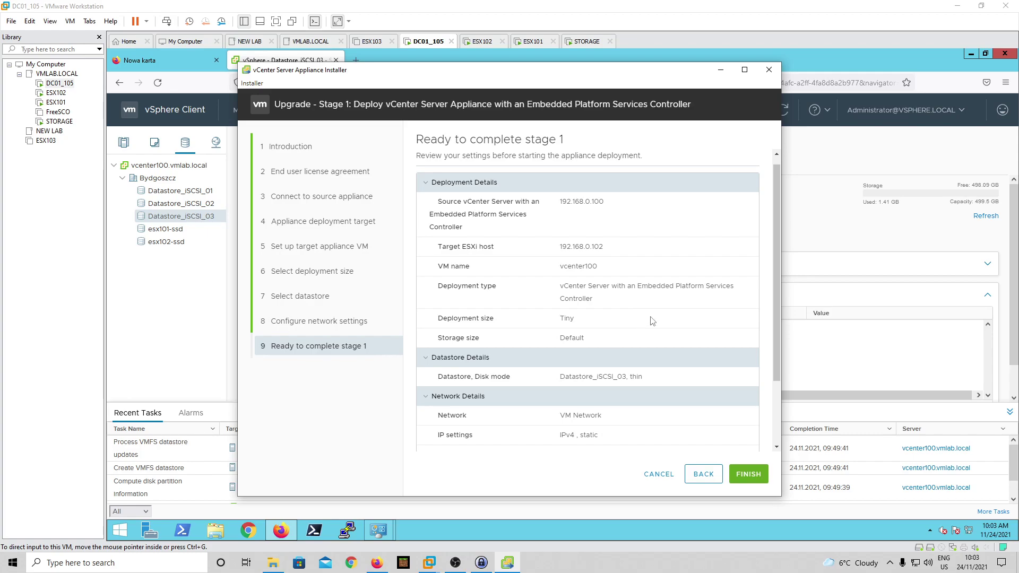
scroll(584, 336, "down", 3)
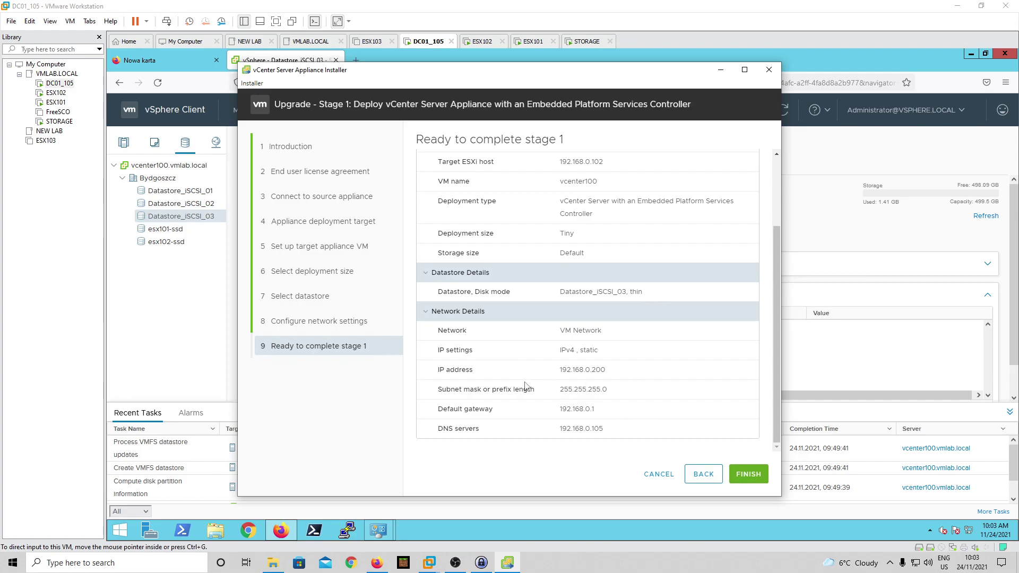
left_click(757, 474)
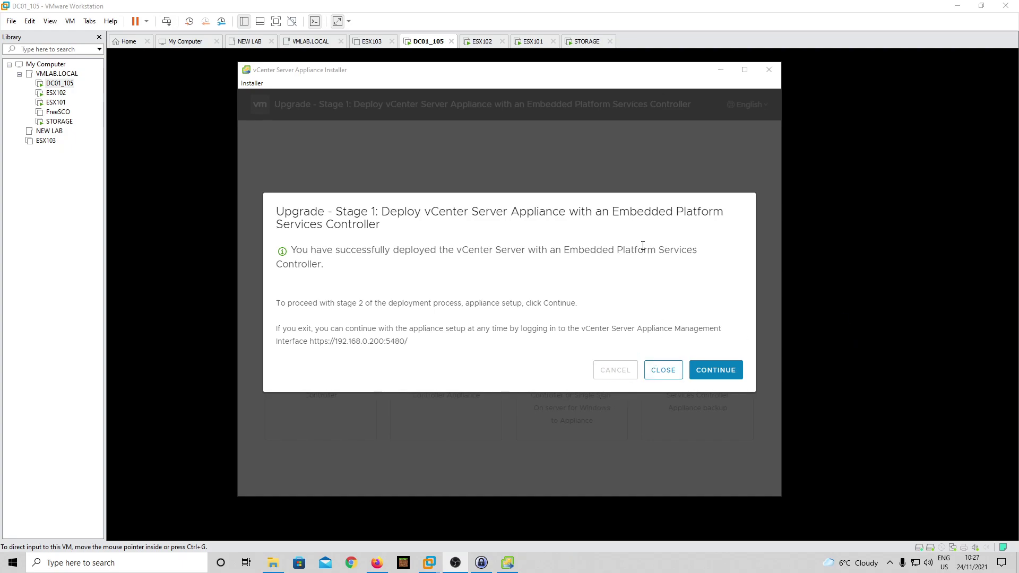
- Proceed to stage 2 of the upgrade past its introduction, and dismiss the pre-upgrade check result
left_click(726, 375)
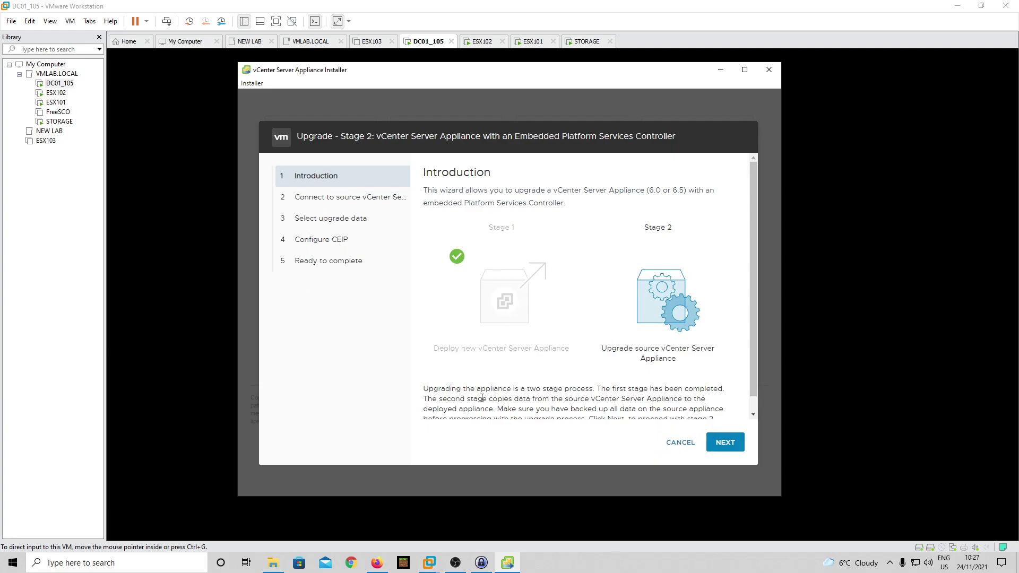
left_click(723, 443)
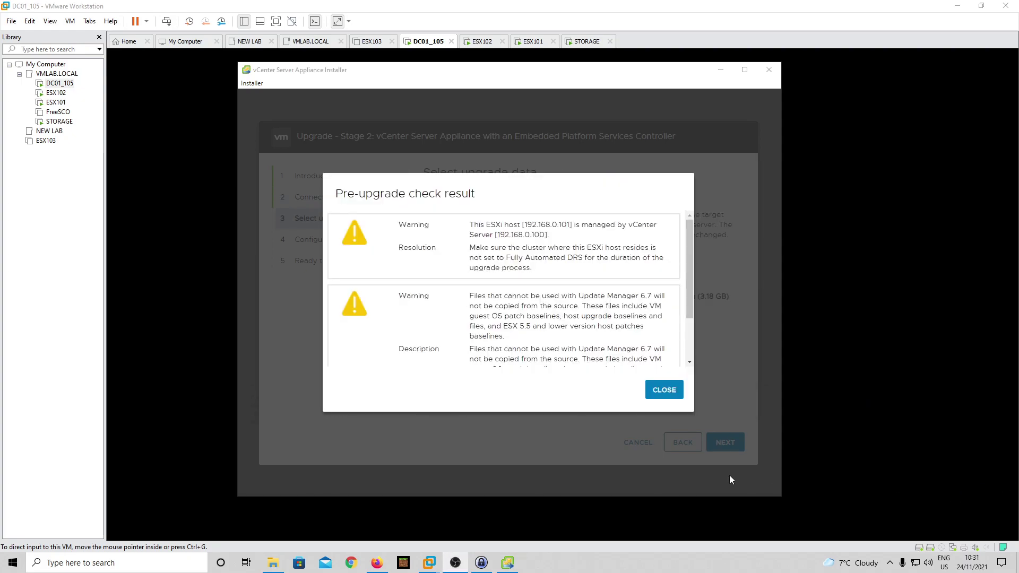
left_click(666, 395)
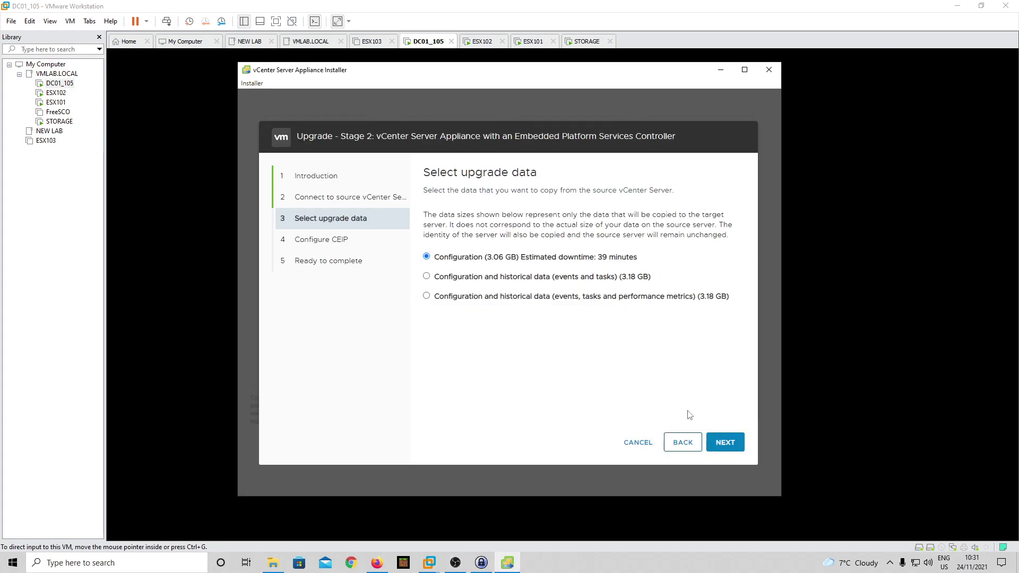
- Keep Configuration as the only data to copy and leave CEIP participation enabled, continuing to the final summary
left_click(721, 443)
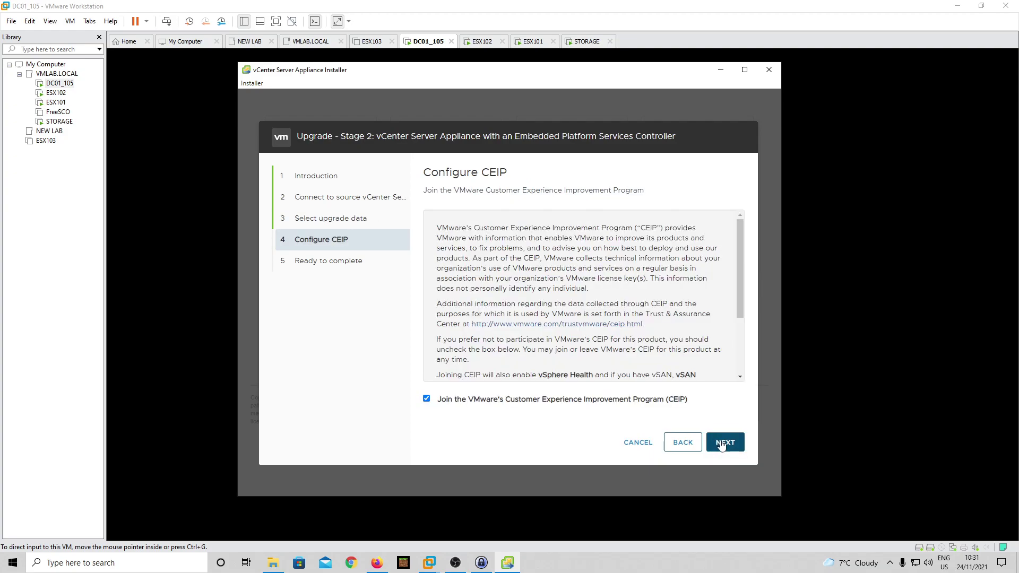
left_click(680, 444)
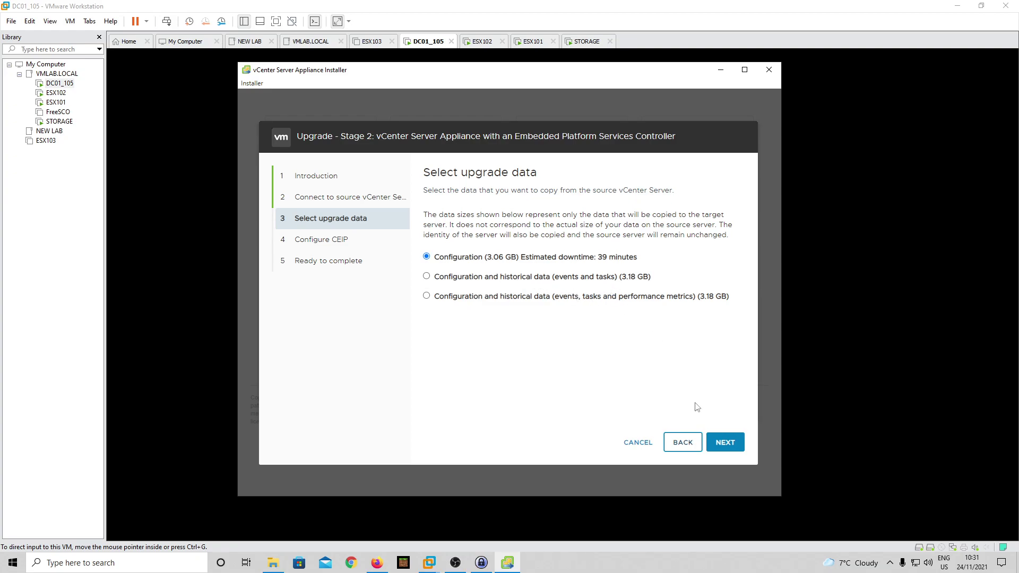
left_click(726, 443)
left_click(727, 445)
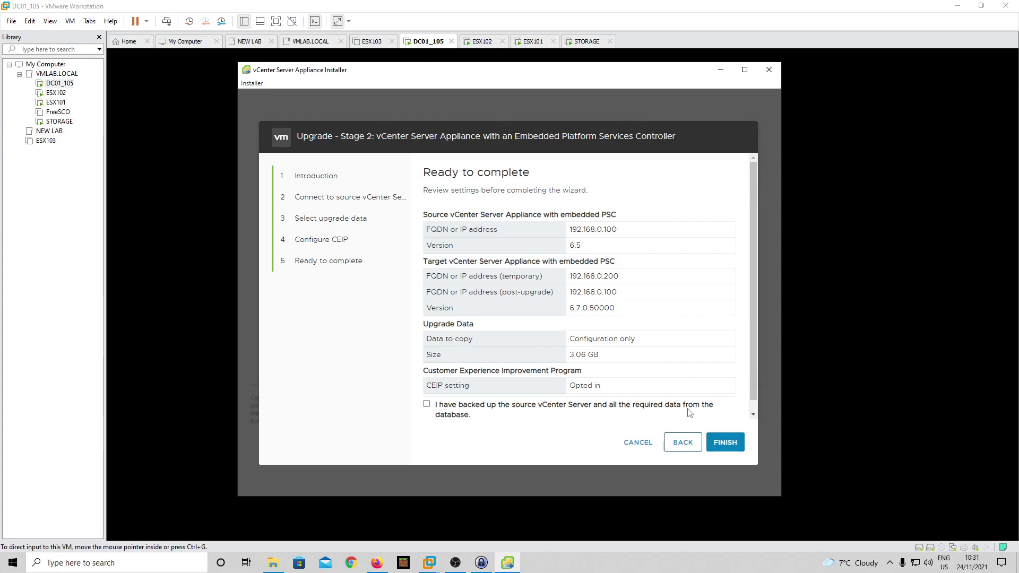
- Confirm that the source vCenter Server is backed up, finish the wizard, and accept the source shutdown warning to start the upgrade
left_click(427, 404)
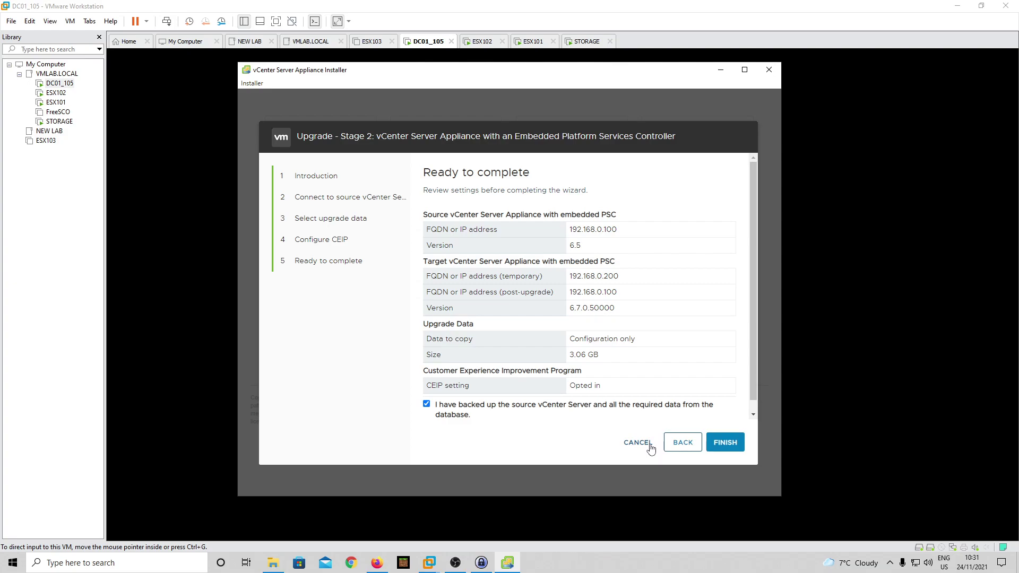
left_click(731, 446)
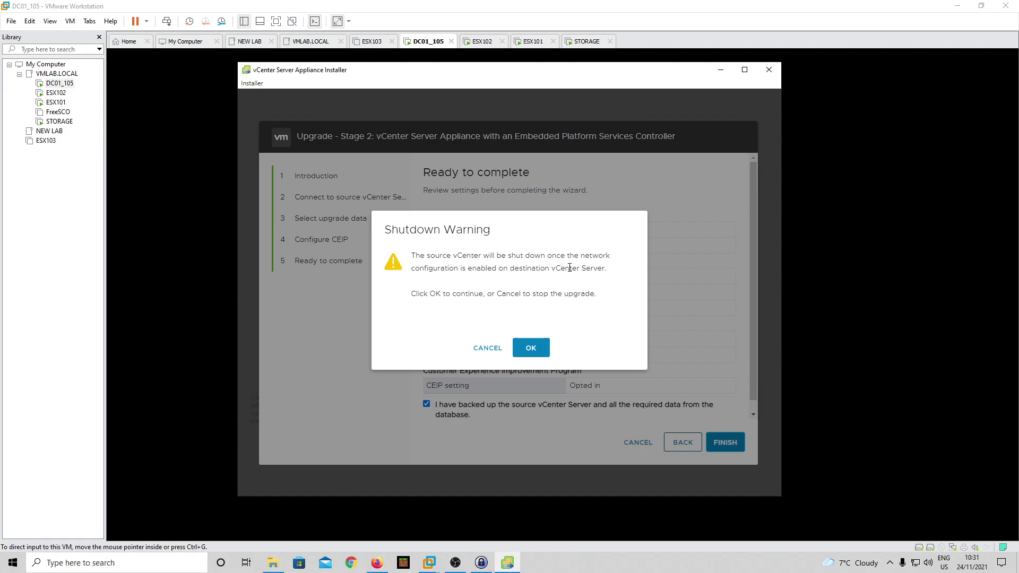
left_click(531, 348)
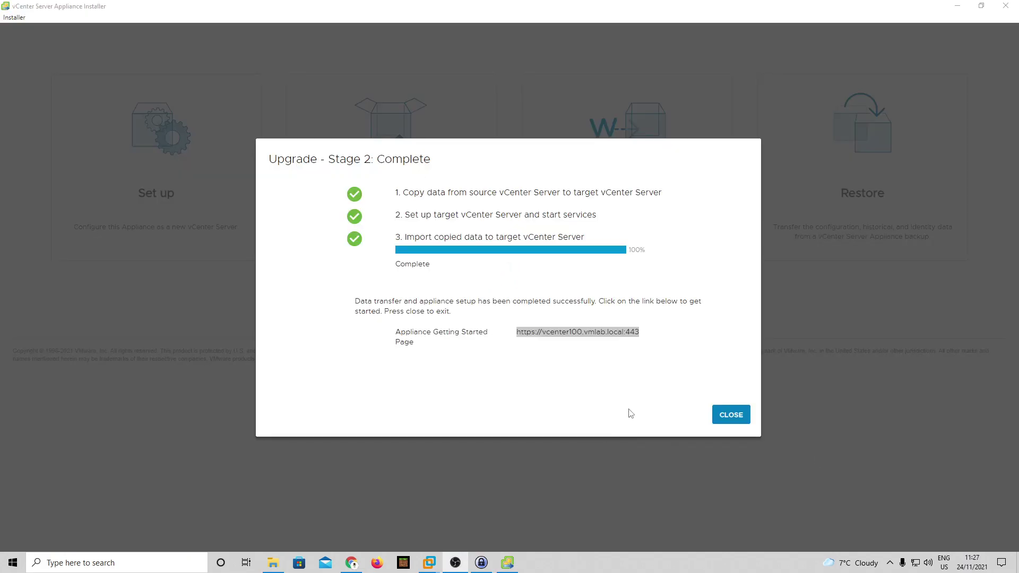
left_click_drag(660, 333, 514, 339)
key("ctrl+c")
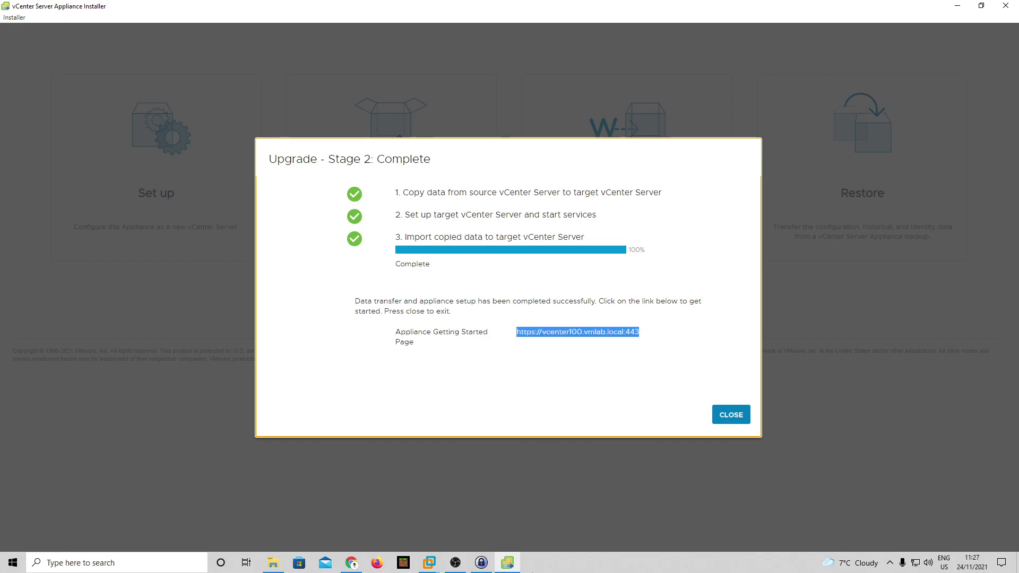
left_click(715, 415)
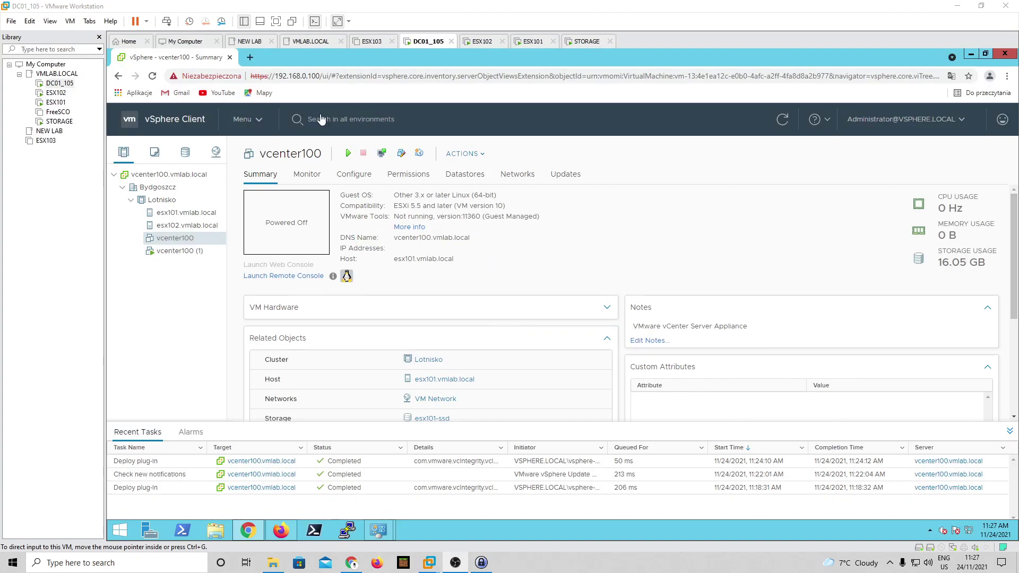
left_click(227, 59)
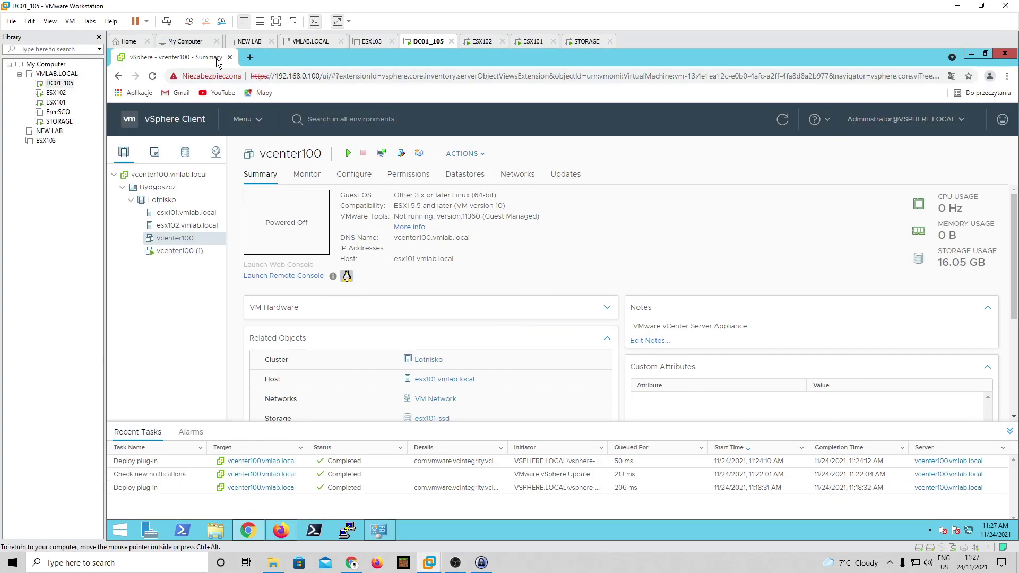
left_click(229, 57)
left_click(238, 60)
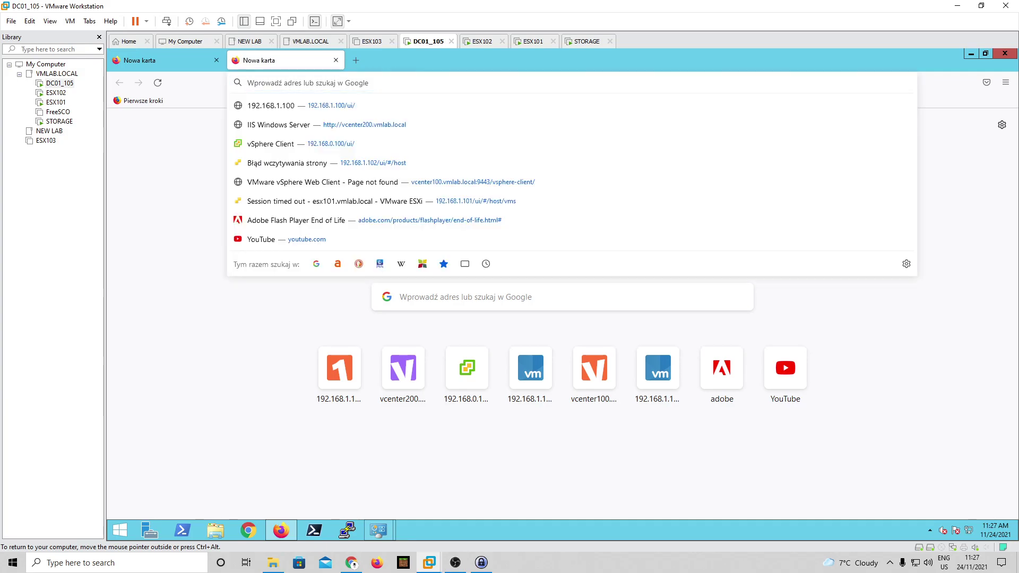
key("ctrl+v")
key("Return")
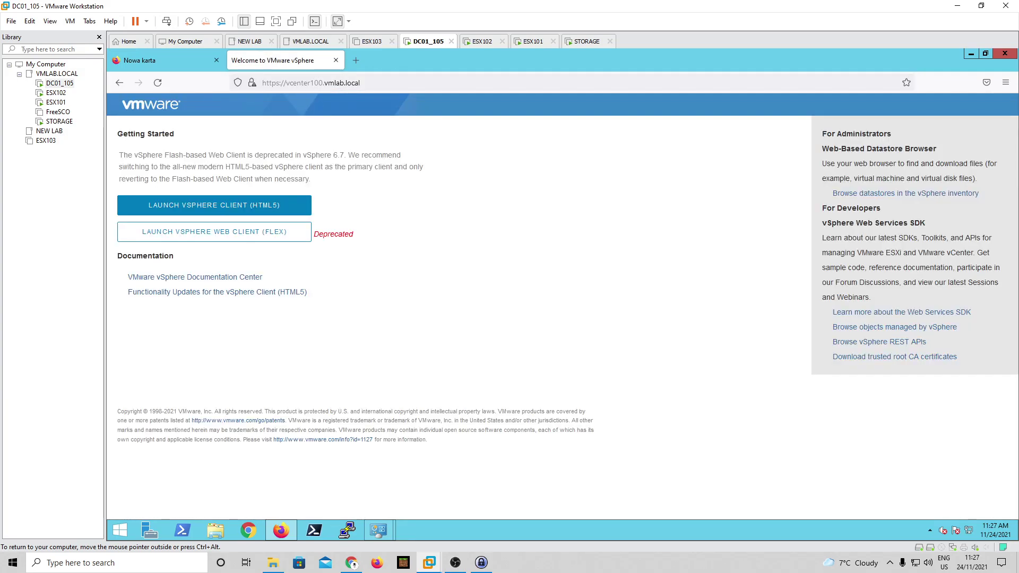
left_click(221, 210)
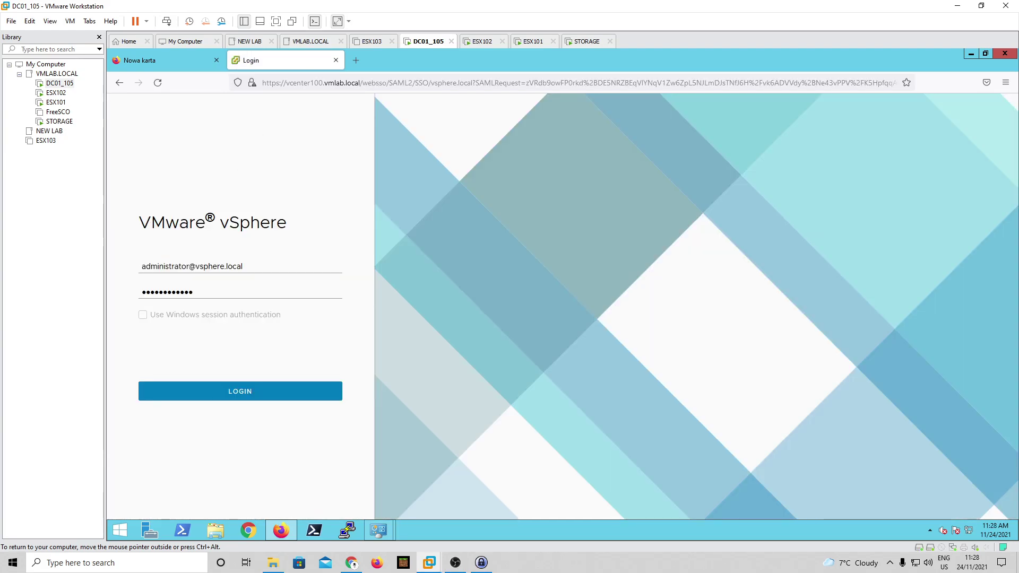
- Log in to VMware vSphere with the vSphere administrator account's user name and password
left_click(244, 266)
left_click(209, 292)
left_click(243, 391)
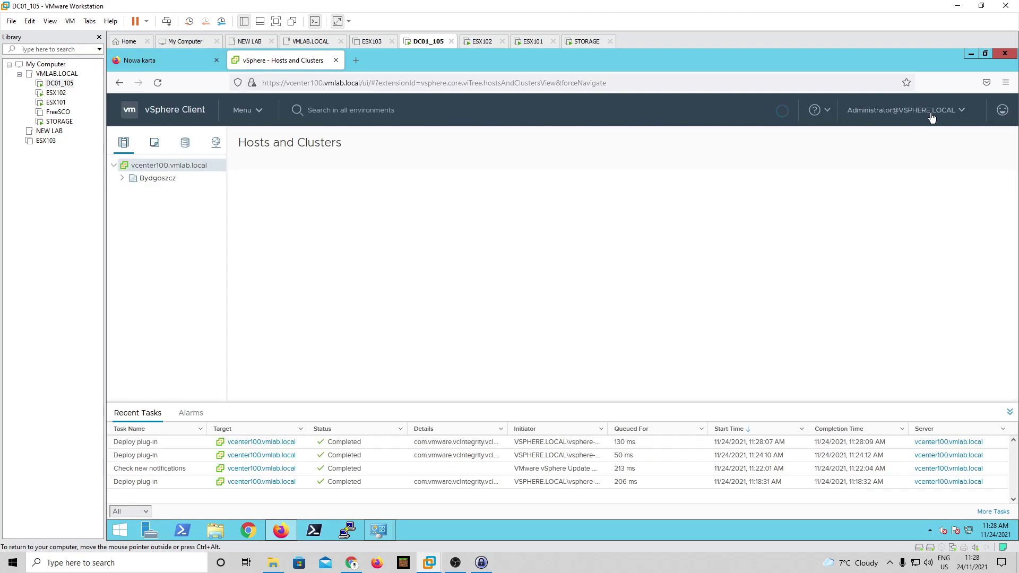
- Check the signed-in account's options, then expand the Bydgoszcz datacenter and its Lotnisko cluster to show the hosts and virtual machines
left_click(932, 114)
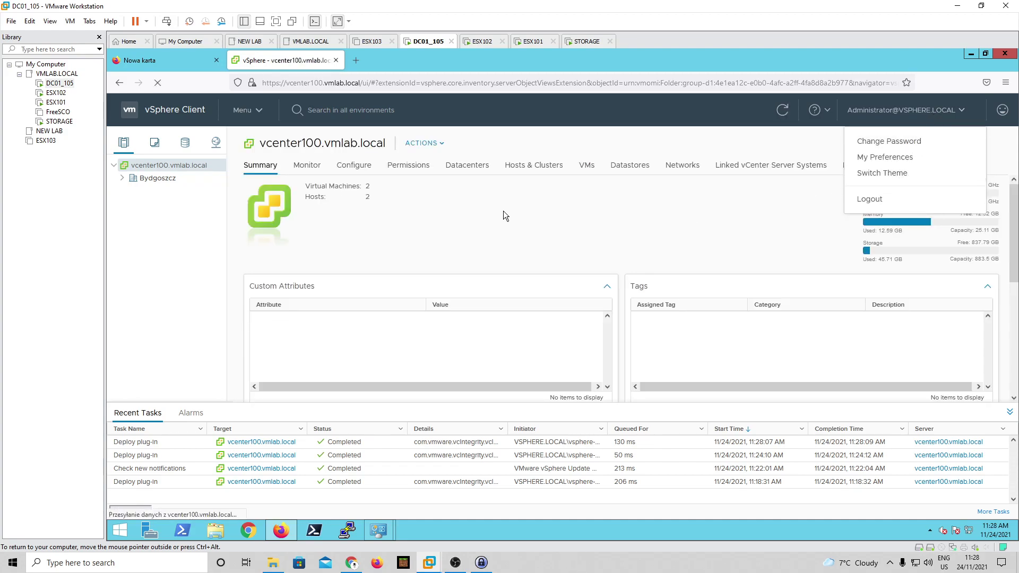
left_click(759, 142)
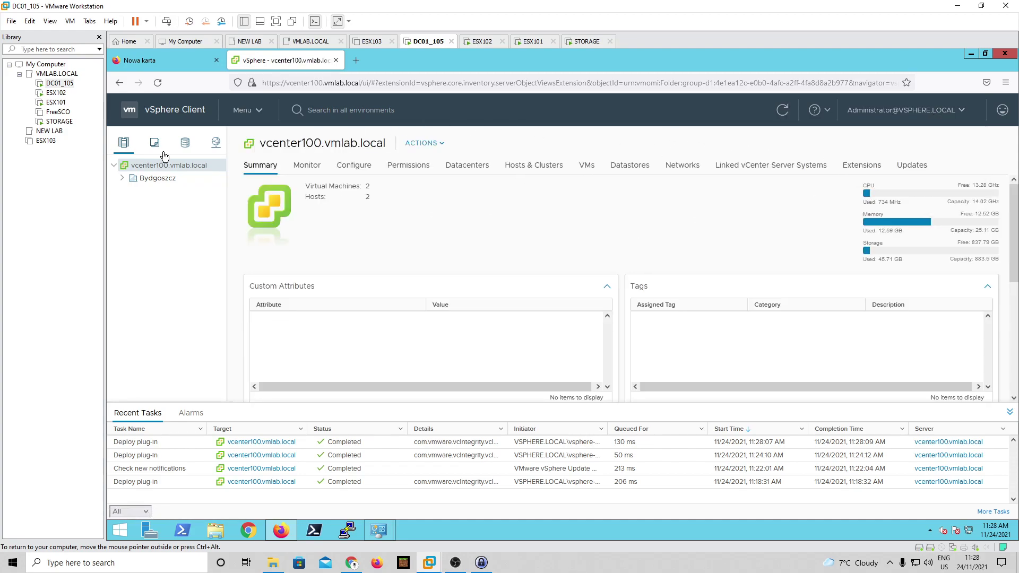
left_click(122, 178)
left_click(129, 191)
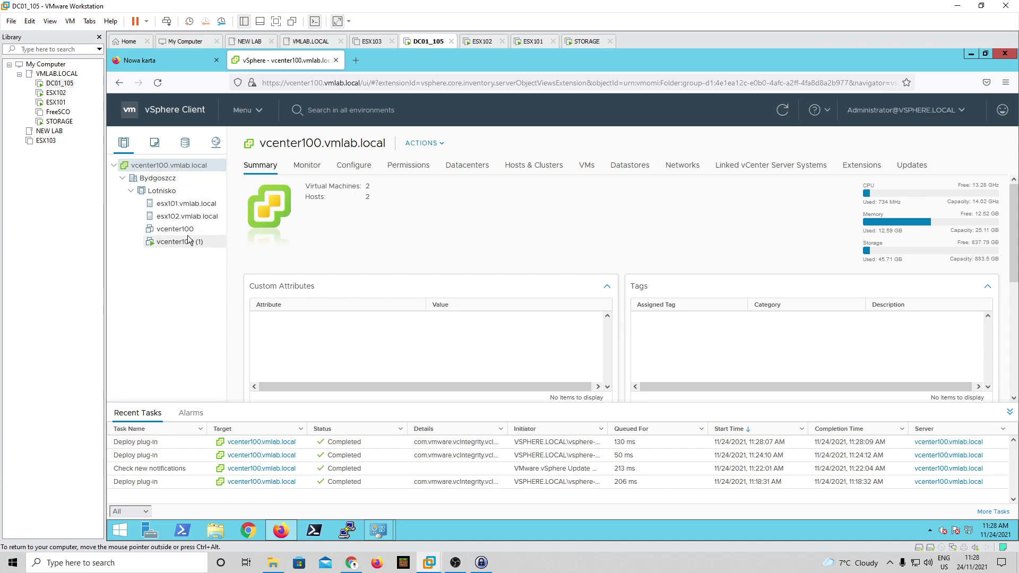